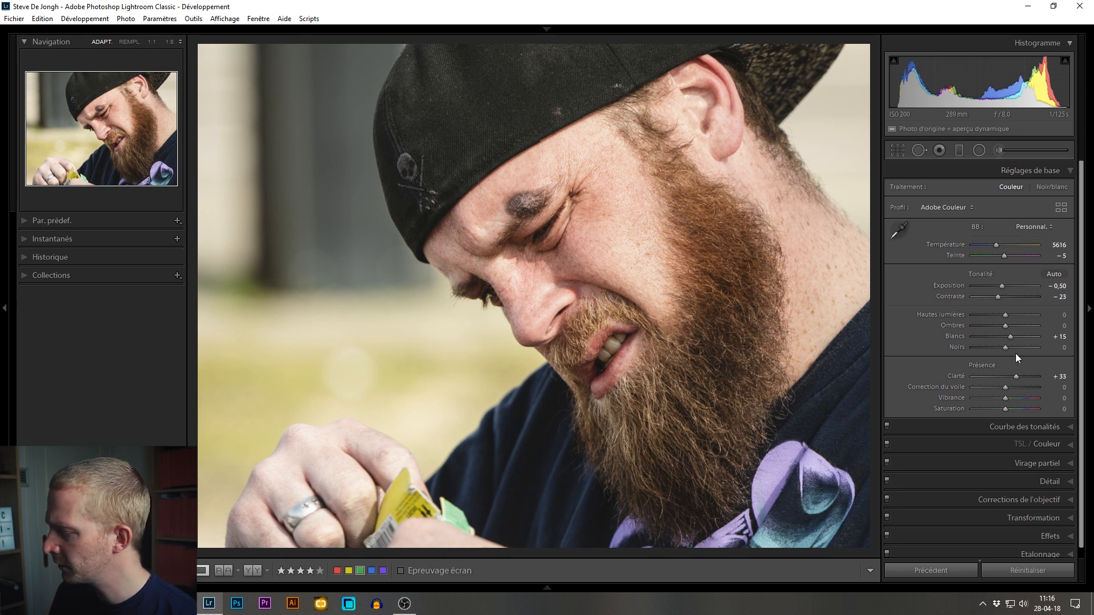
Try tinting the shadows blue in split toning with hue 204 and saturation 76, and reset both shadow values
left_click(1020, 463)
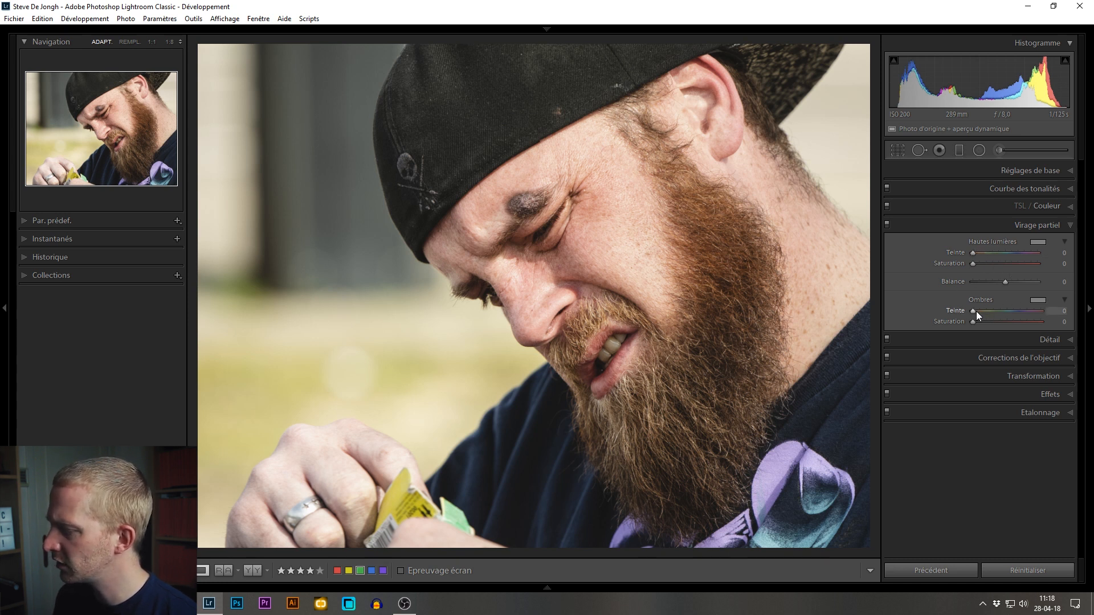
left_click_drag(974, 311, 1023, 319)
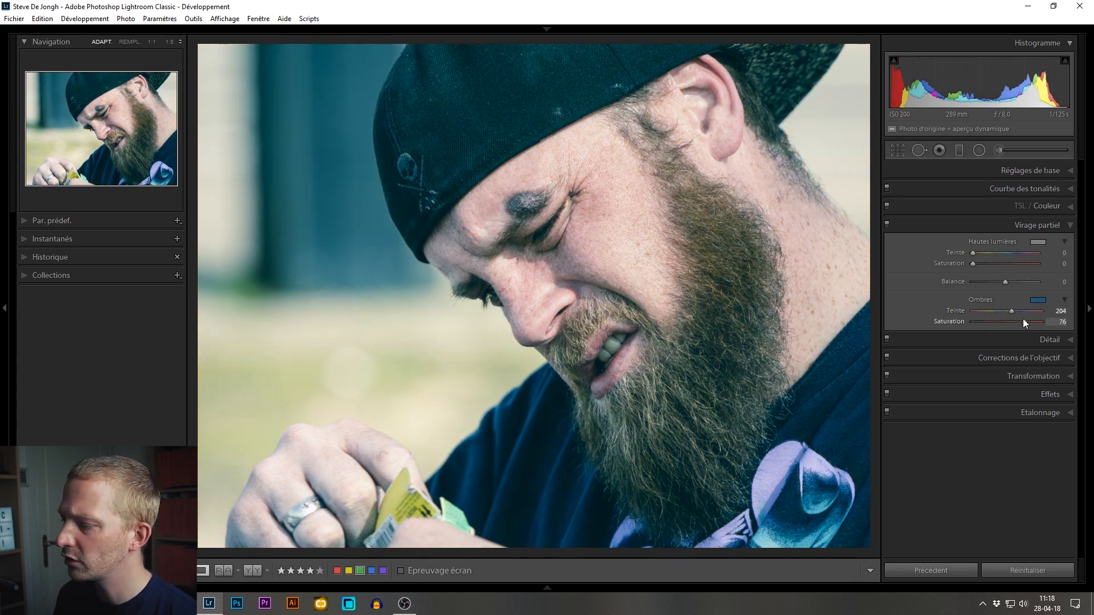
double_click(972, 321)
double_click(946, 308)
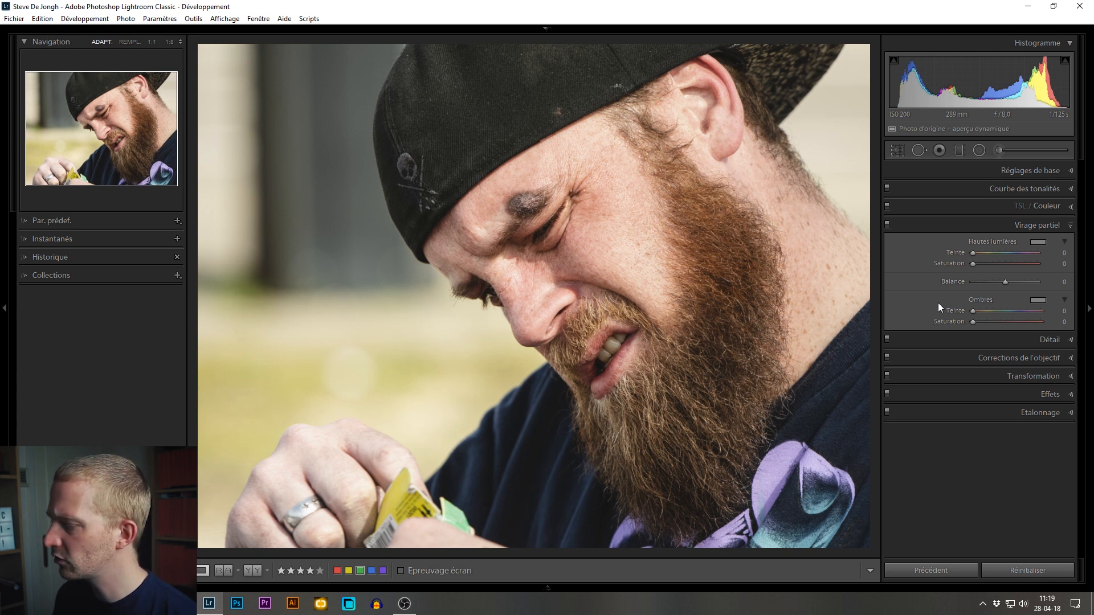
Set the split-toning shadow hue to 210 using the full-strength tint preview, keeping the shadow saturation at 0
key("alt")
mouse_move(972, 311)
left_mouse_down()
mouse_move(1030, 309)
mouse_move(997, 311)
mouse_move(1013, 310)
mouse_move(996, 323)
mouse_move(1017, 321)
mouse_move(964, 324)
left_mouse_up()
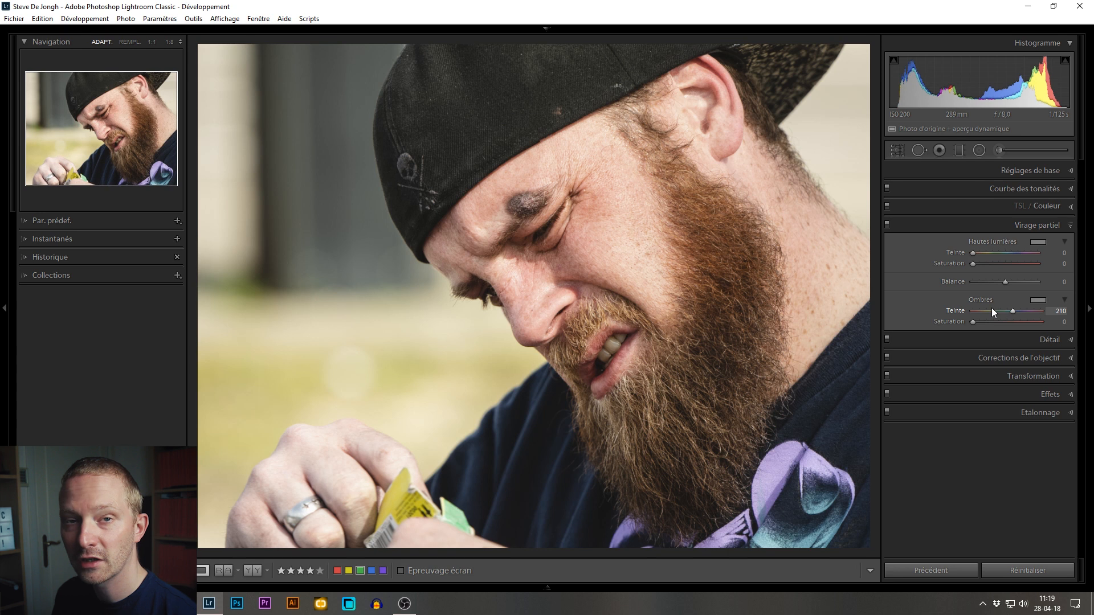
mouse_move(972, 320)
left_mouse_down()
mouse_move(1035, 324)
mouse_move(976, 329)
mouse_move(1047, 326)
mouse_move(963, 333)
mouse_move(1056, 324)
mouse_move(959, 327)
left_mouse_up()
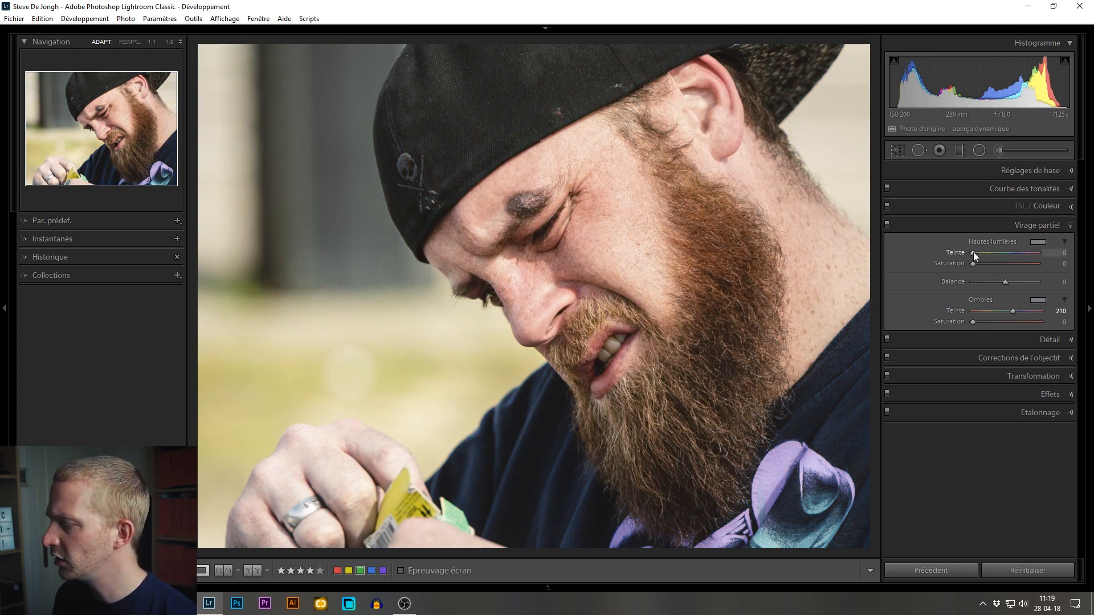
Set the split-toning highlight hue to 47 using the full-strength tint preview
key("alt")
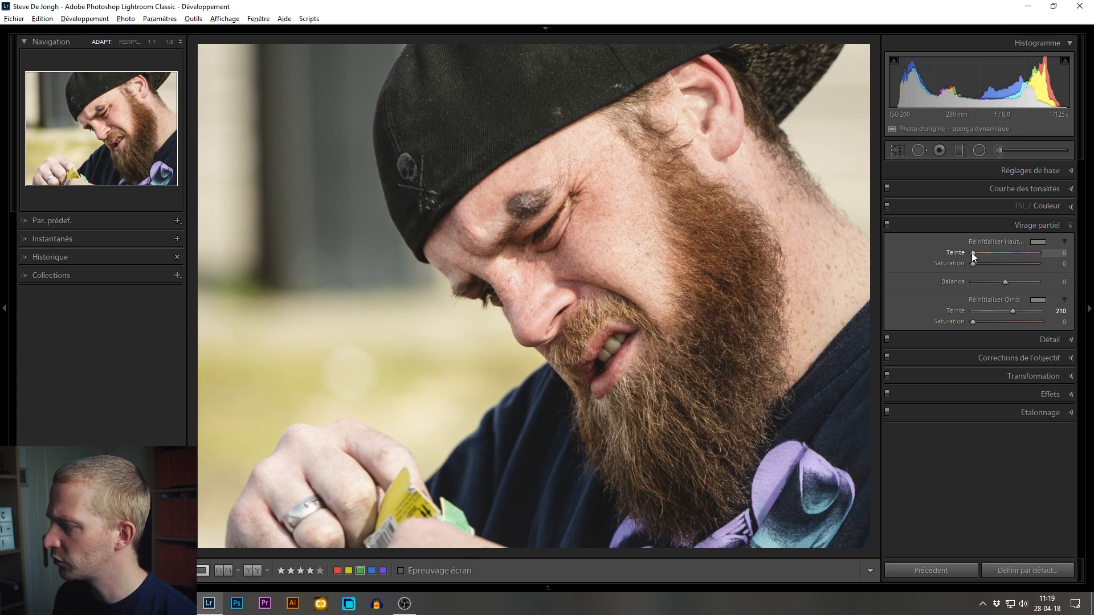
mouse_move(973, 253)
left_mouse_down()
mouse_move(1027, 255)
mouse_move(972, 259)
mouse_move(986, 255)
left_mouse_up()
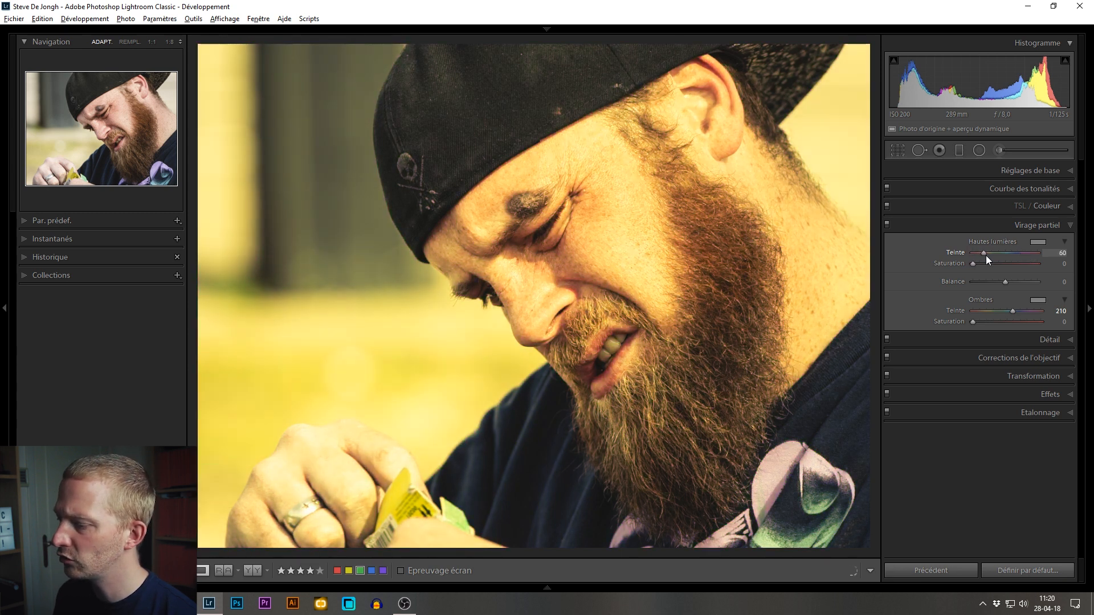
left_click_drag(987, 255, 983, 254)
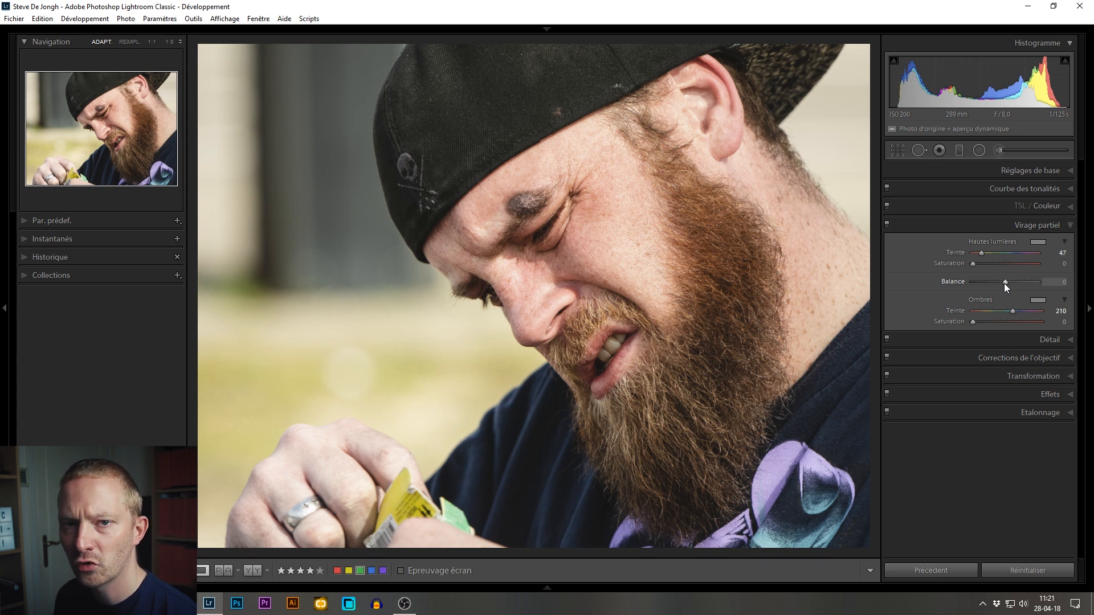
Try the split-toning balance at −100 and +100, and reset it to 0
left_click_drag(1005, 283, 961, 285)
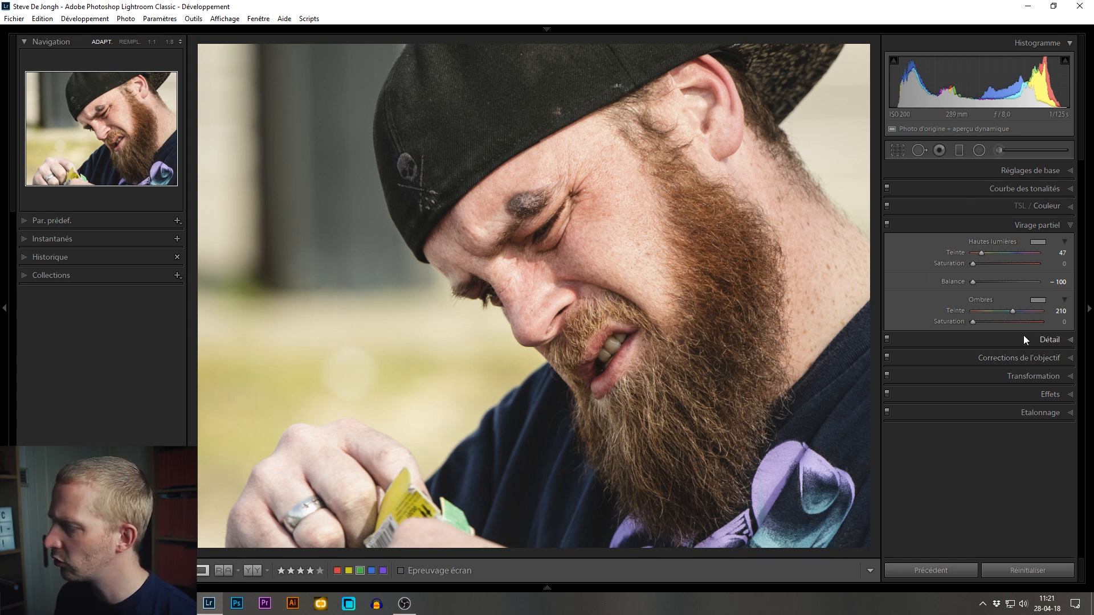
left_click_drag(973, 282, 1060, 279)
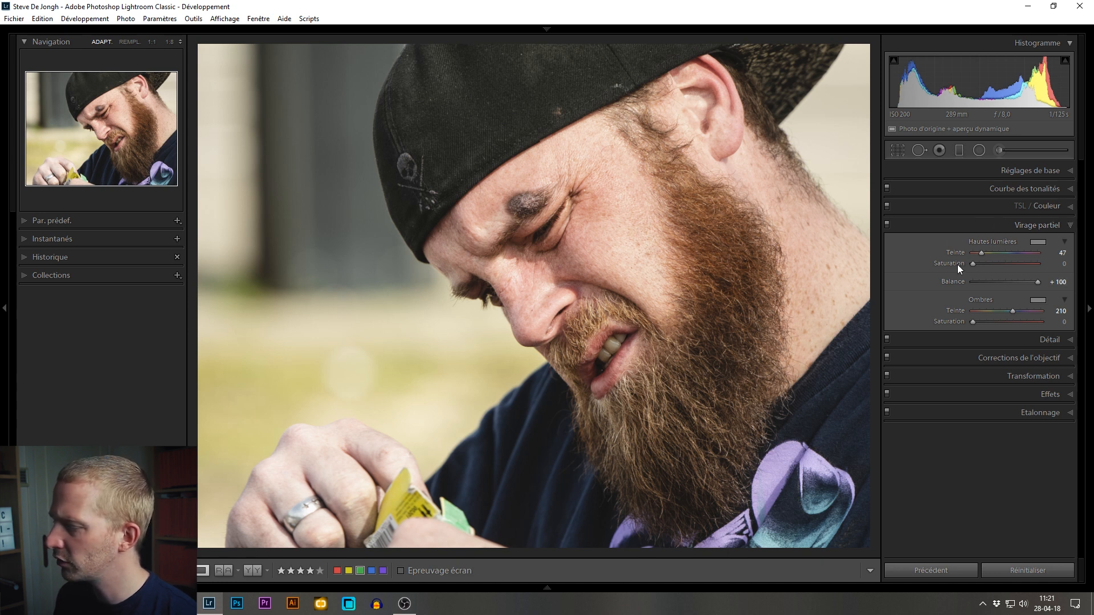
double_click(962, 282)
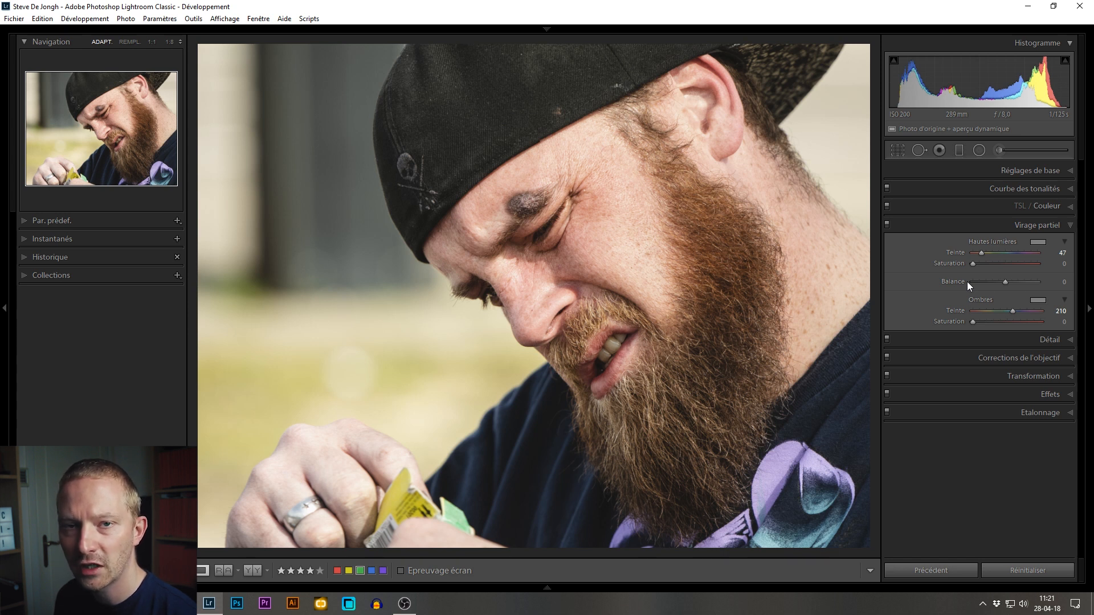
Compare both balance extremes in the full-strength tint preview and set the split-toning balance to +39
key("alt")
left_click_drag(1006, 282, 992, 287)
mouse_move(980, 286)
left_mouse_down()
mouse_move(1023, 283)
mouse_move(960, 292)
left_mouse_up()
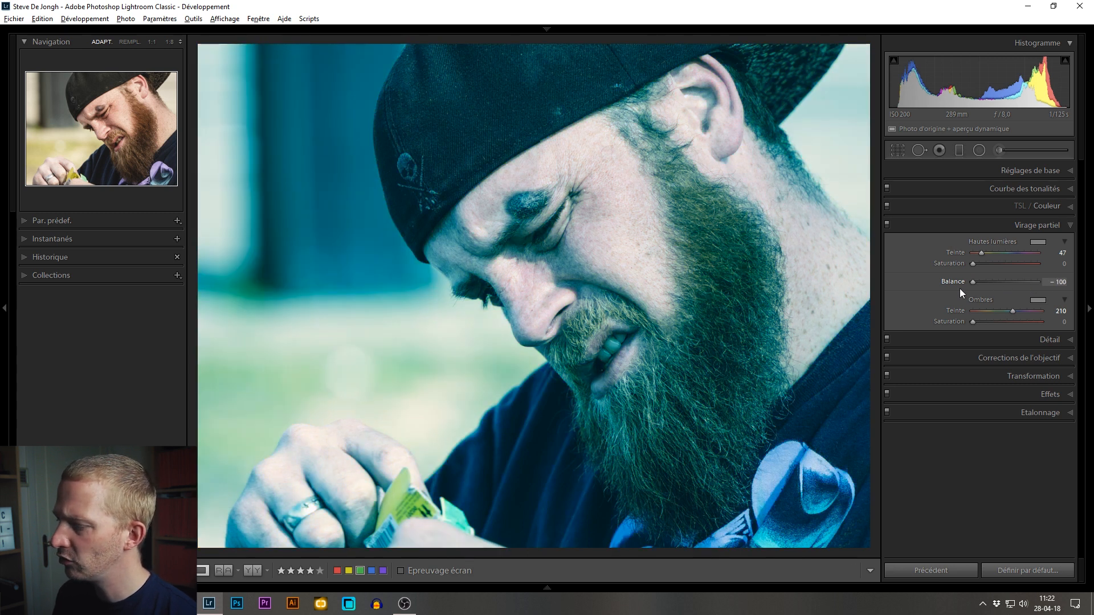
left_click_drag(961, 288, 1077, 290)
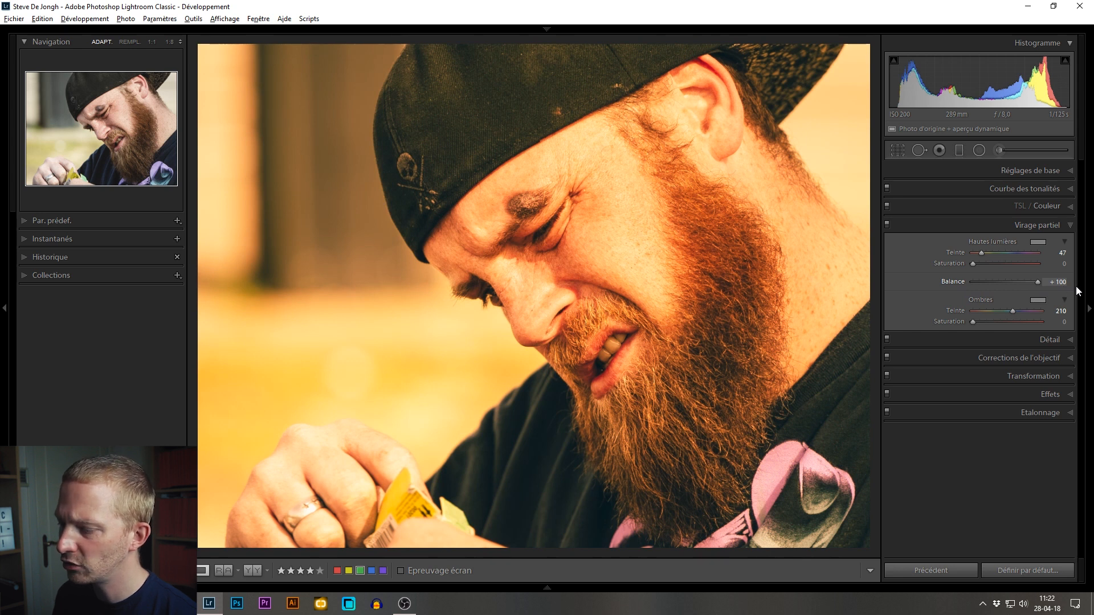
mouse_move(1027, 291)
left_mouse_down()
mouse_move(980, 288)
mouse_move(1048, 290)
mouse_move(1034, 288)
left_mouse_up()
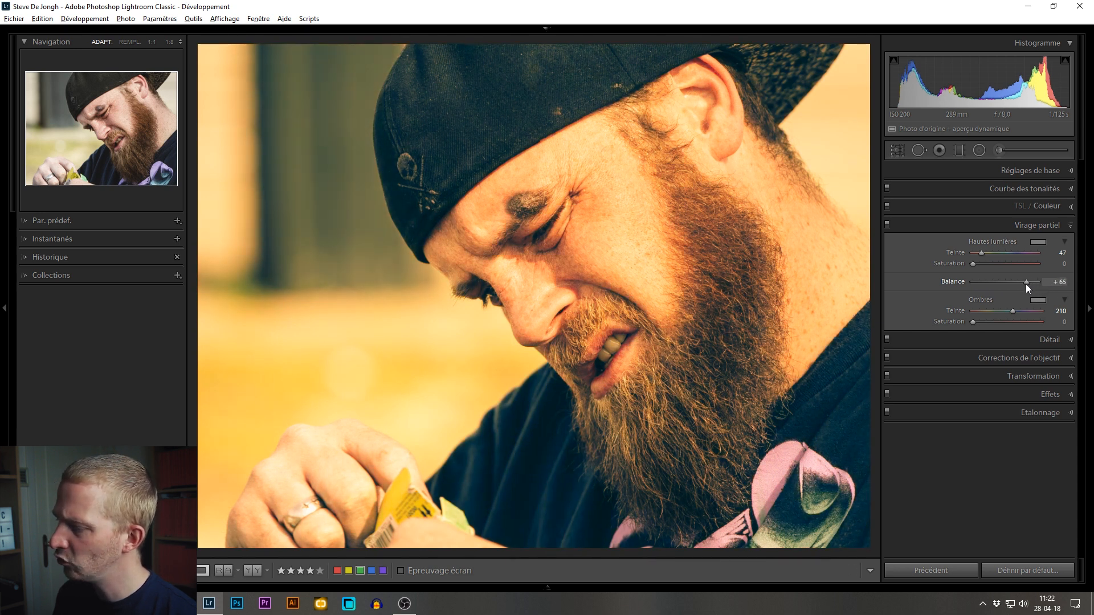
left_click_drag(1029, 285, 1016, 282)
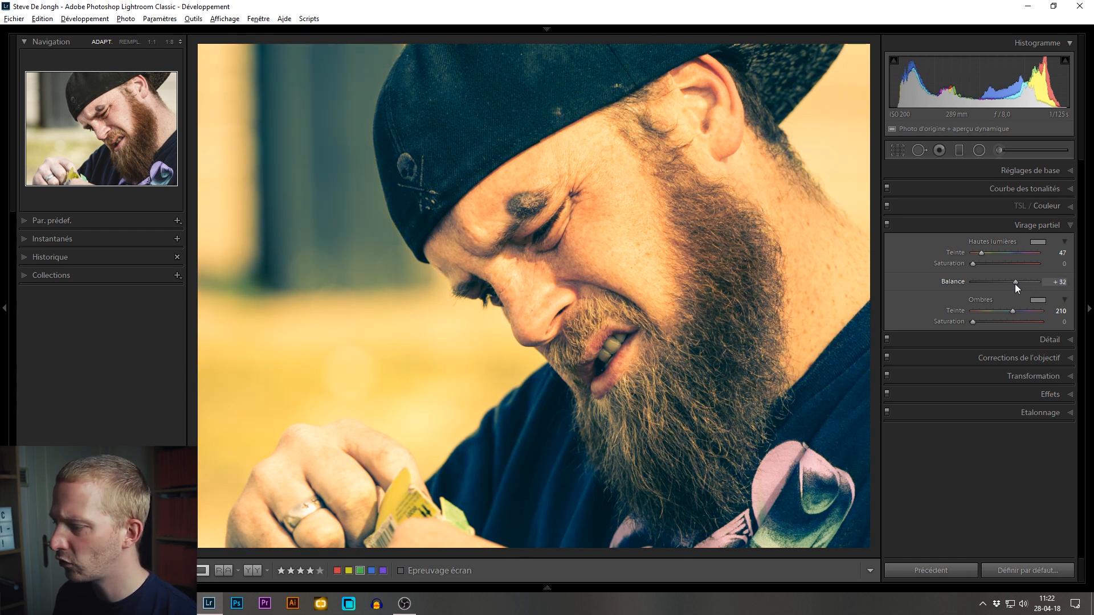
left_click_drag(1015, 284, 1020, 280)
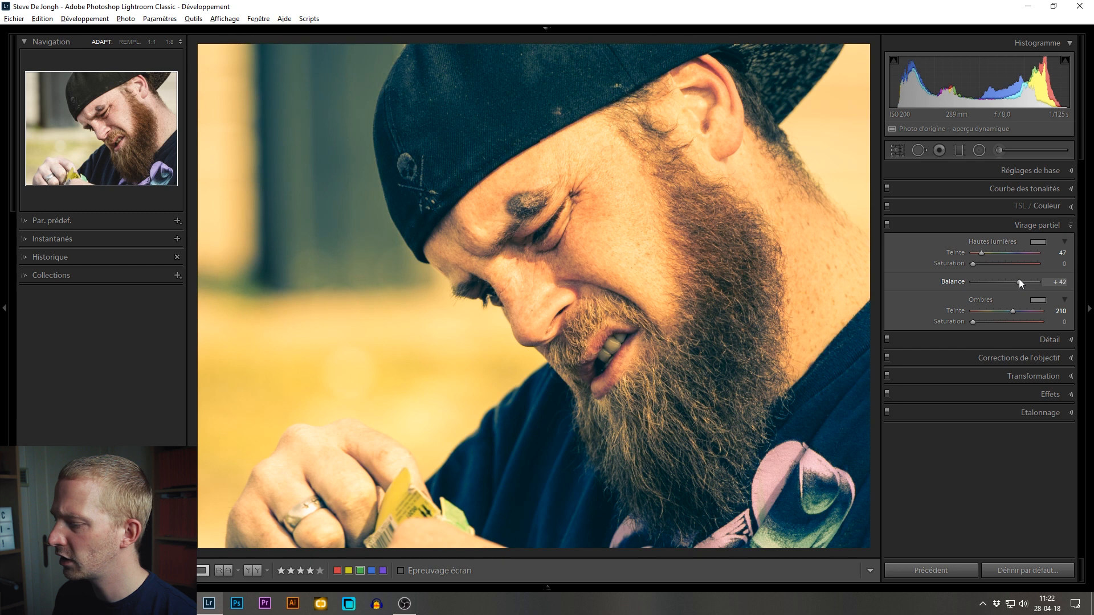
left_click_drag(1018, 279, 1016, 279)
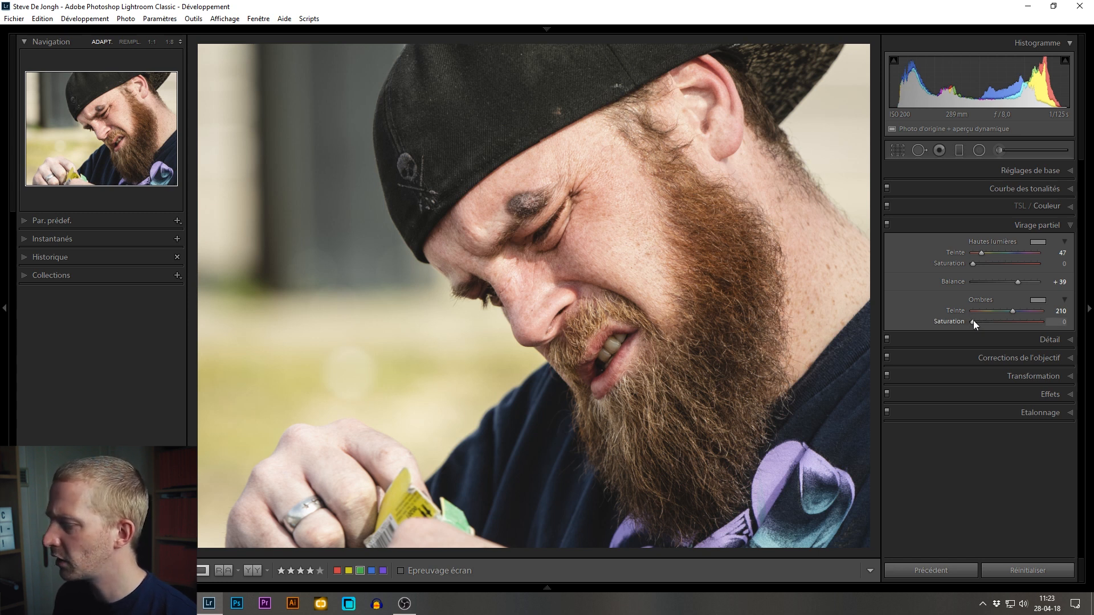
Set the split-toning shadow saturation to 38 and the highlight saturation to 32
left_click_drag(975, 323, 1077, 333)
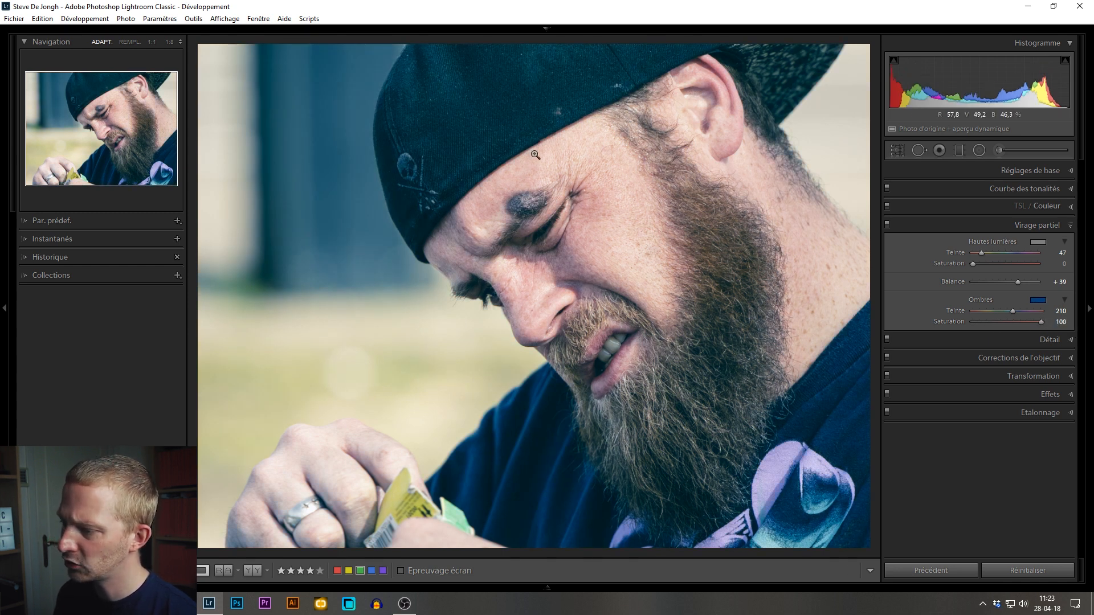
left_click_drag(983, 322, 998, 322)
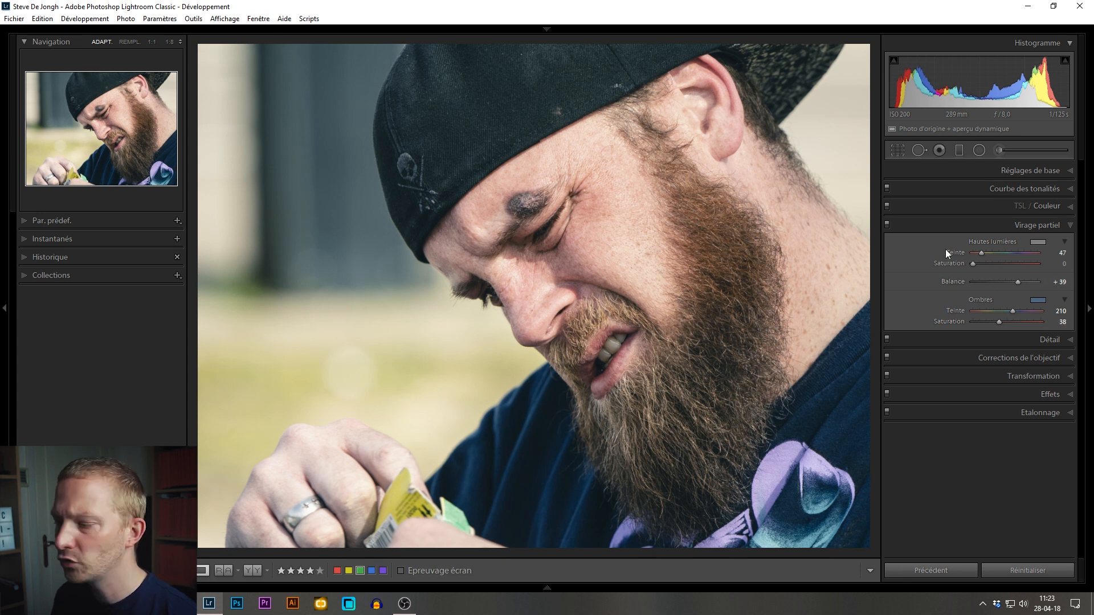
mouse_move(973, 265)
left_mouse_down()
mouse_move(1003, 264)
mouse_move(994, 266)
left_mouse_up()
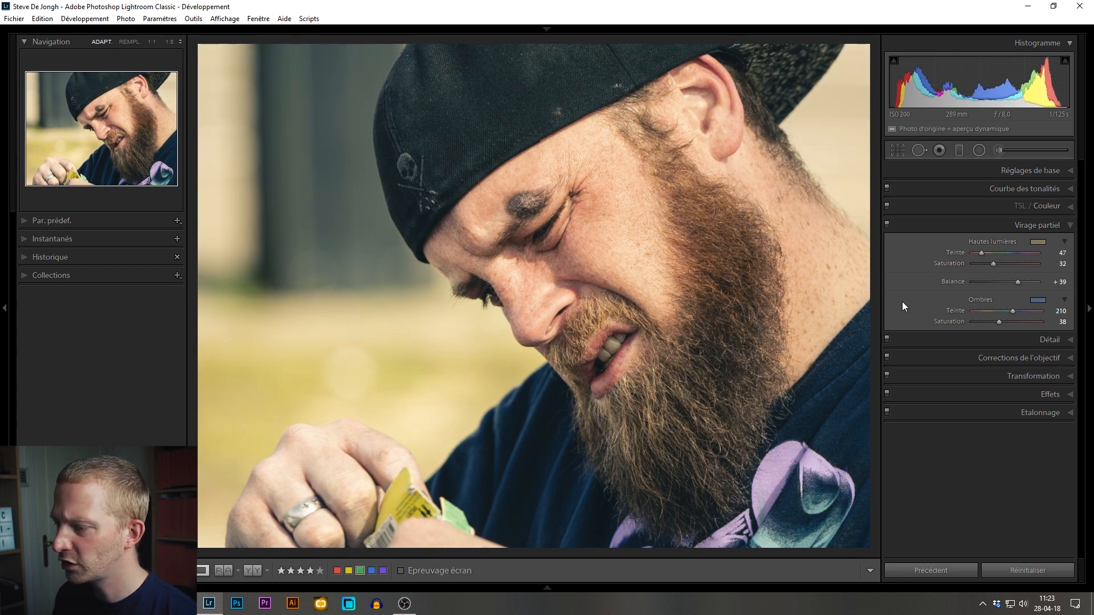
Switch the split-toning effect off and back on to compare the photo before and after
left_click(887, 224)
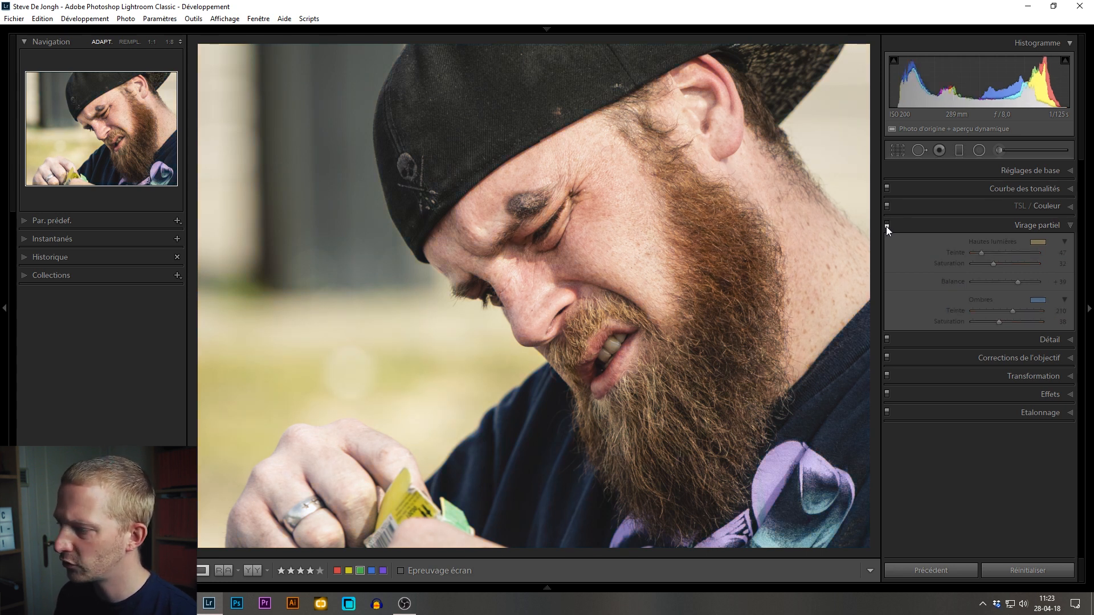
left_click(887, 227)
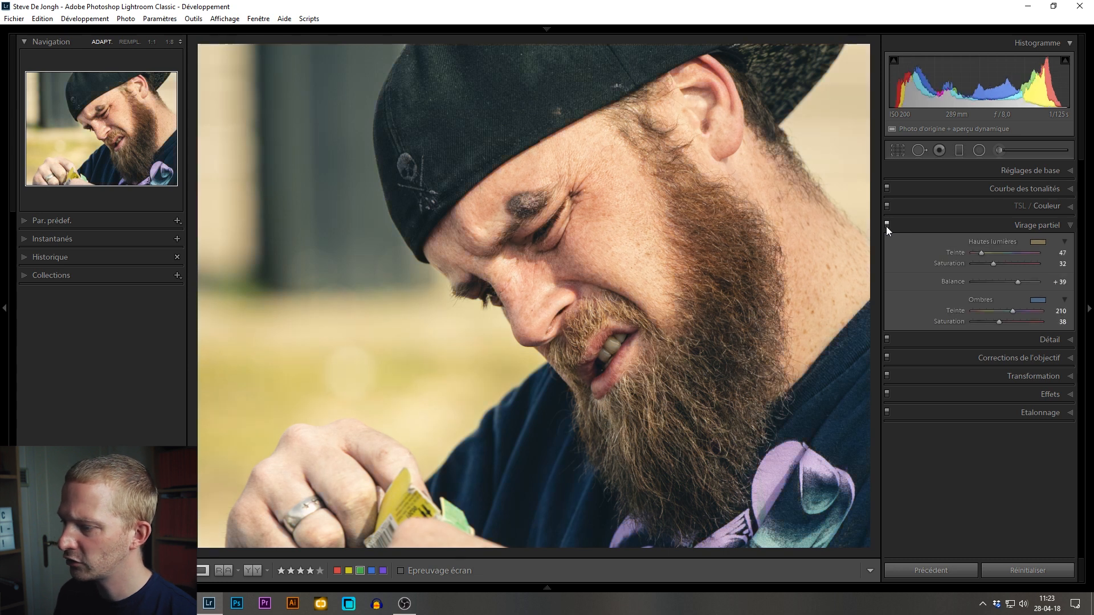
key("F5")
key("F5")
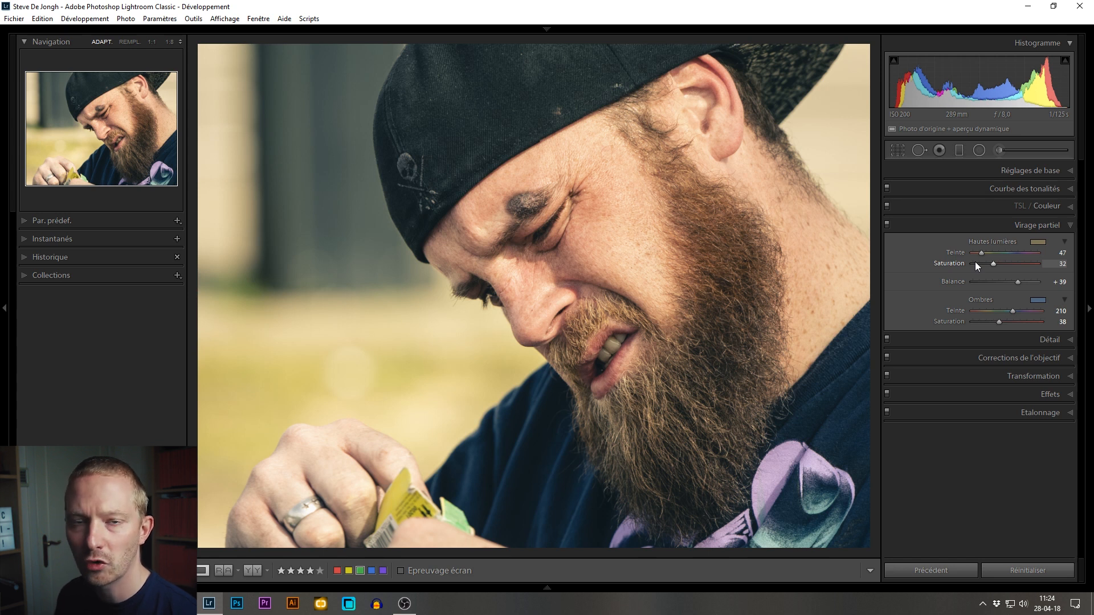
Enter 35 as the exact highlight hue for the split toning
left_click(1060, 252)
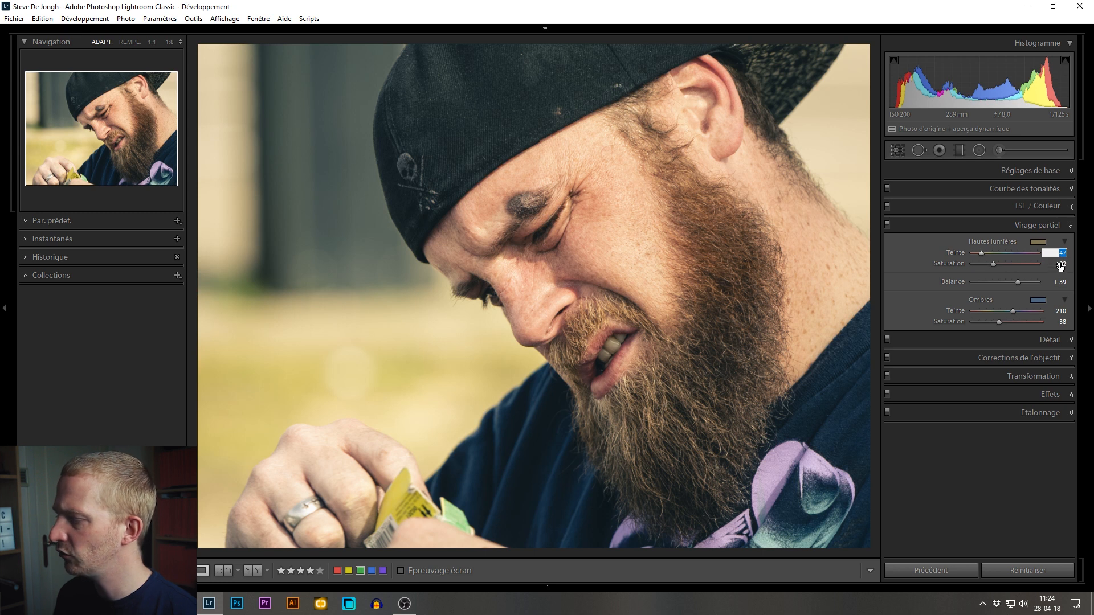
left_click(1061, 263)
left_click(1060, 283)
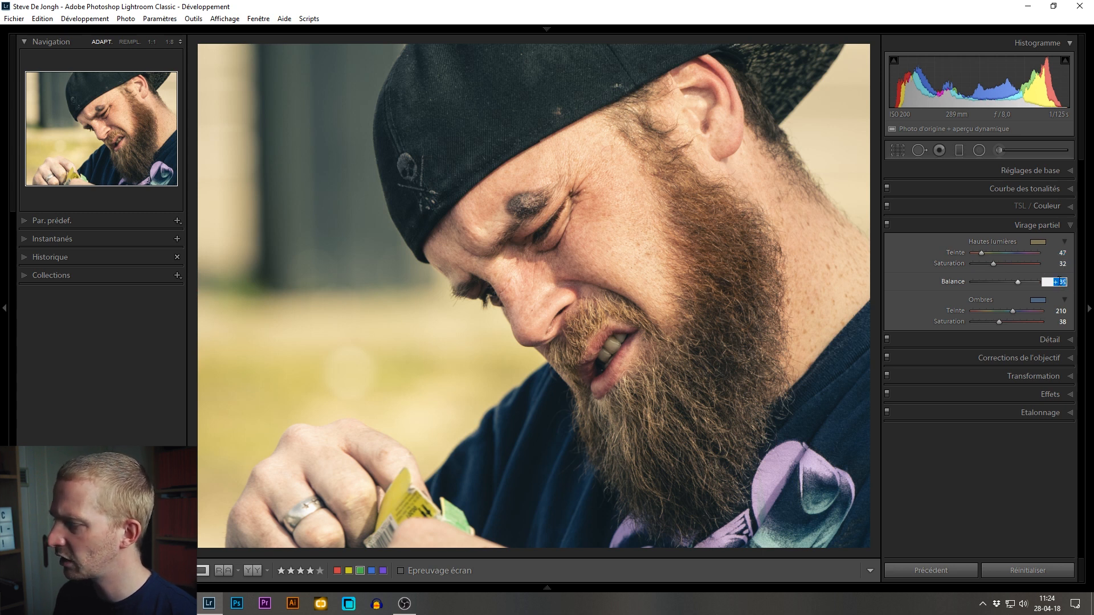
left_click(1058, 253)
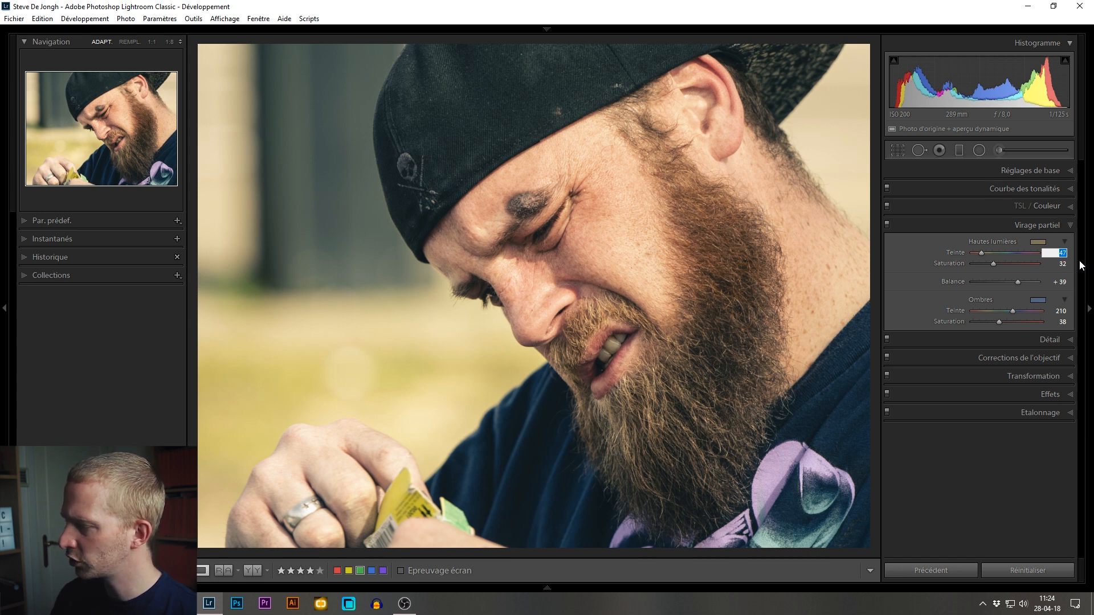
type("35")
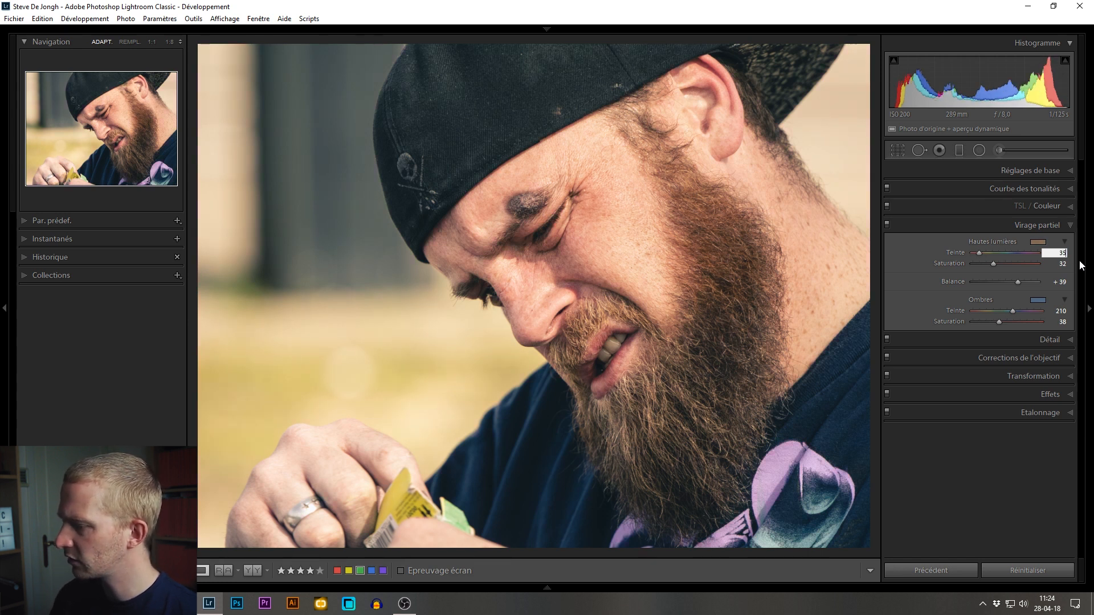
Try a shadow hue of 215 and a highlight saturation of 100, and undo both changes
left_click(1059, 311)
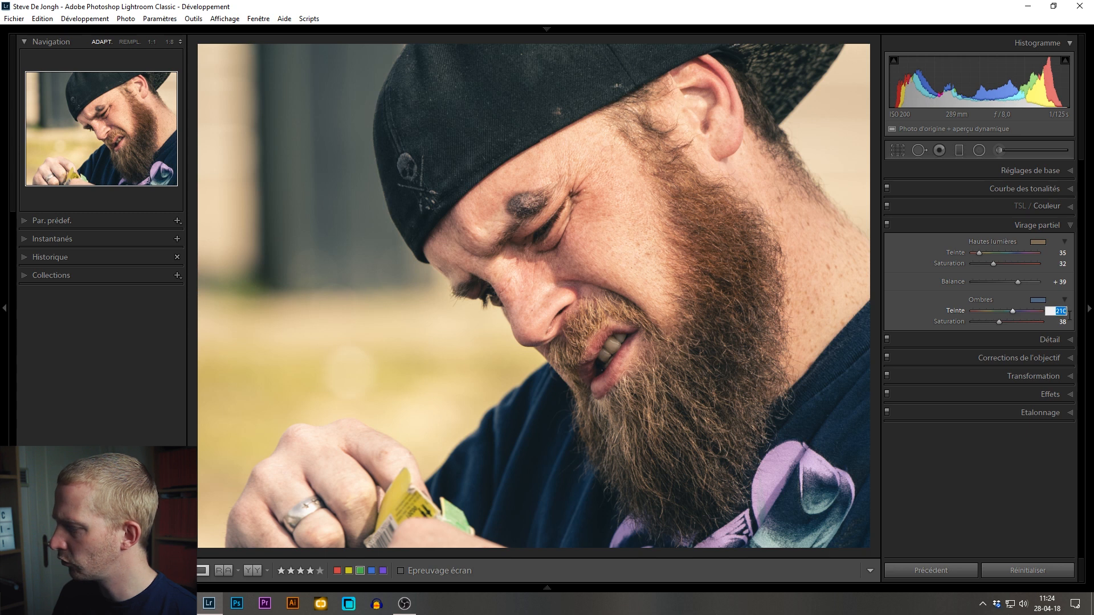
type("215")
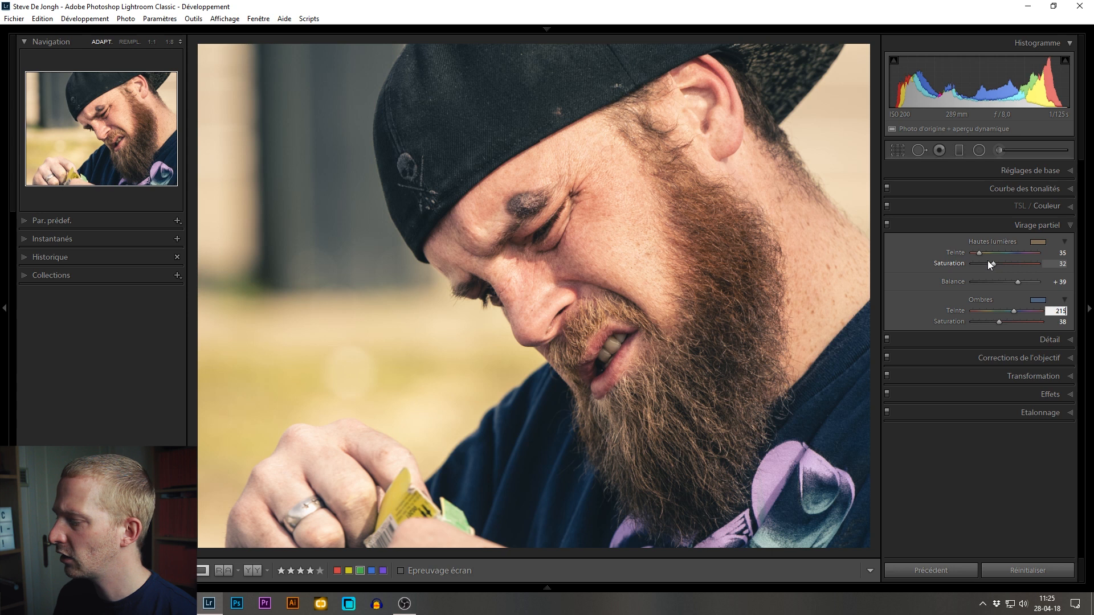
left_click_drag(993, 262, 1071, 273)
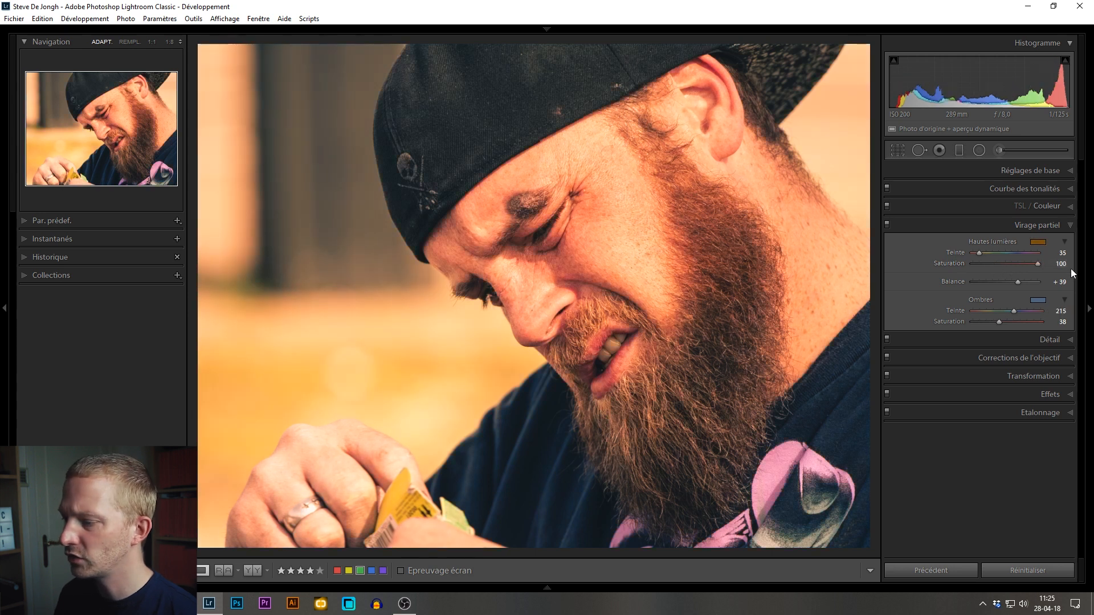
key("ctrl+z")
key("ctrl+z")
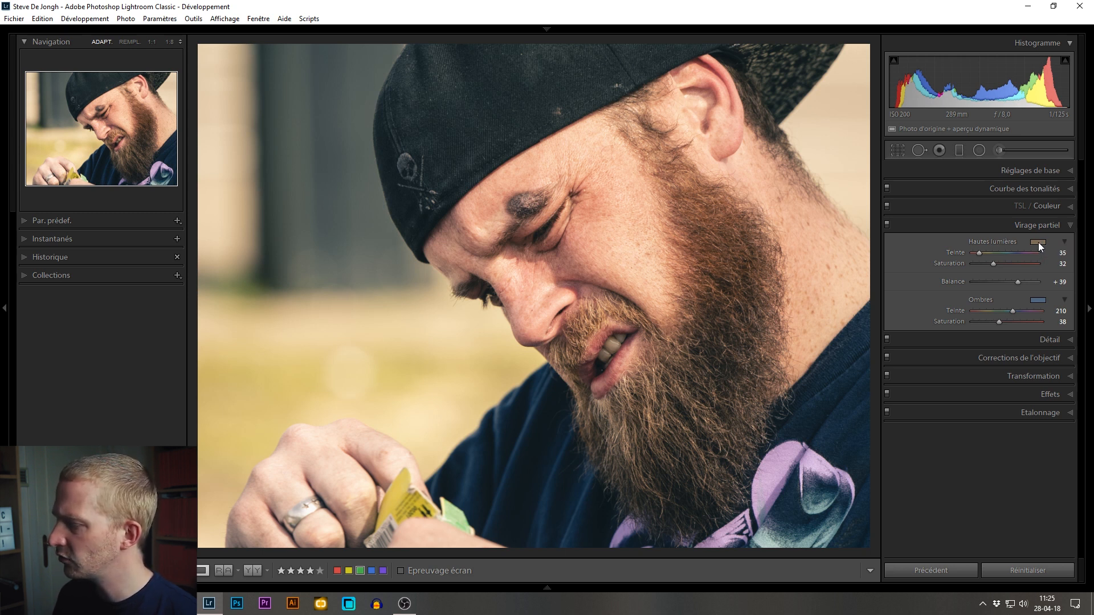
Sample red and pink tints in the highlight colour picker, and choose the red with hue 0 and saturation 47%
left_click(1036, 241)
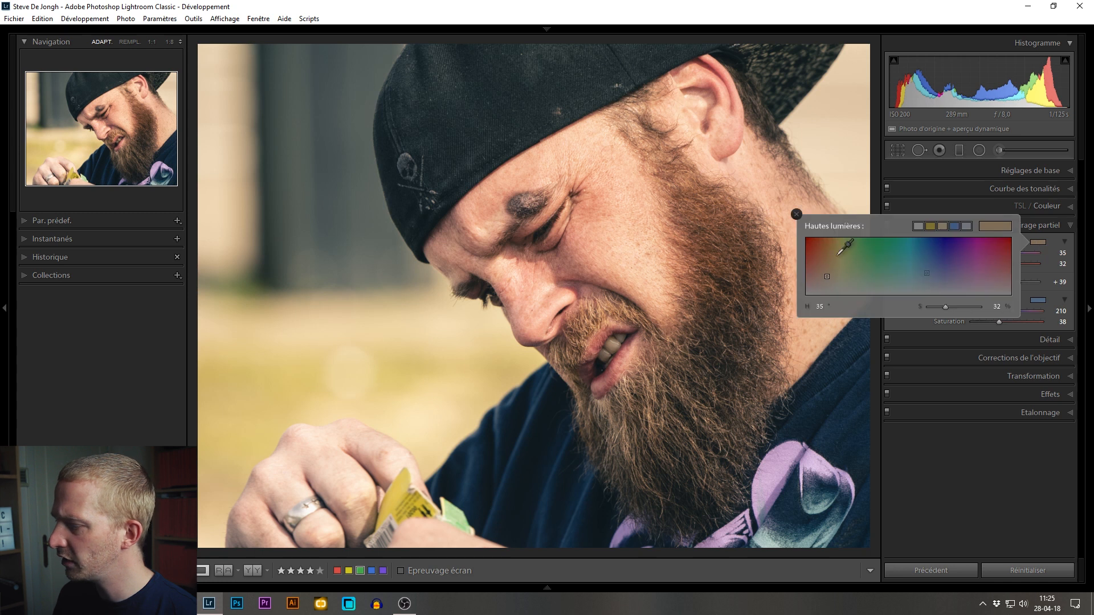
left_click(808, 266)
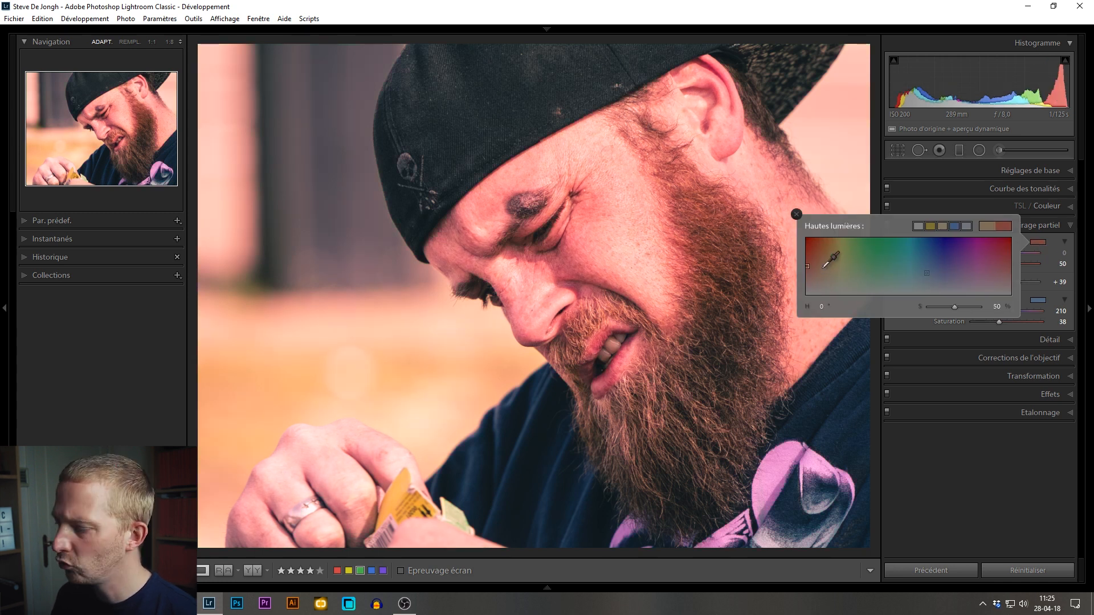
left_click_drag(819, 263, 996, 271)
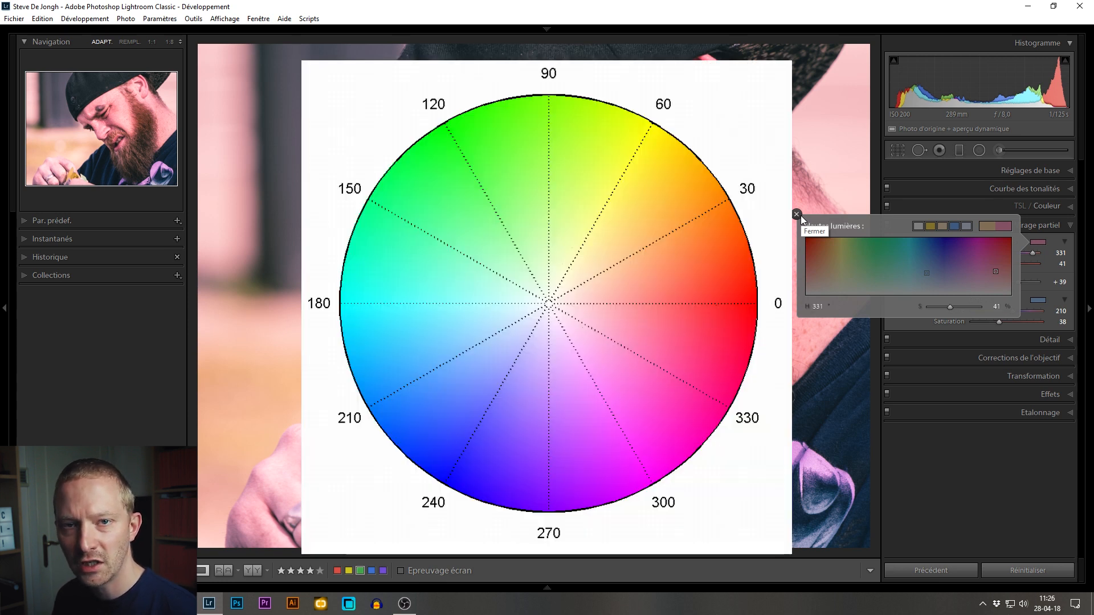
left_click(807, 268)
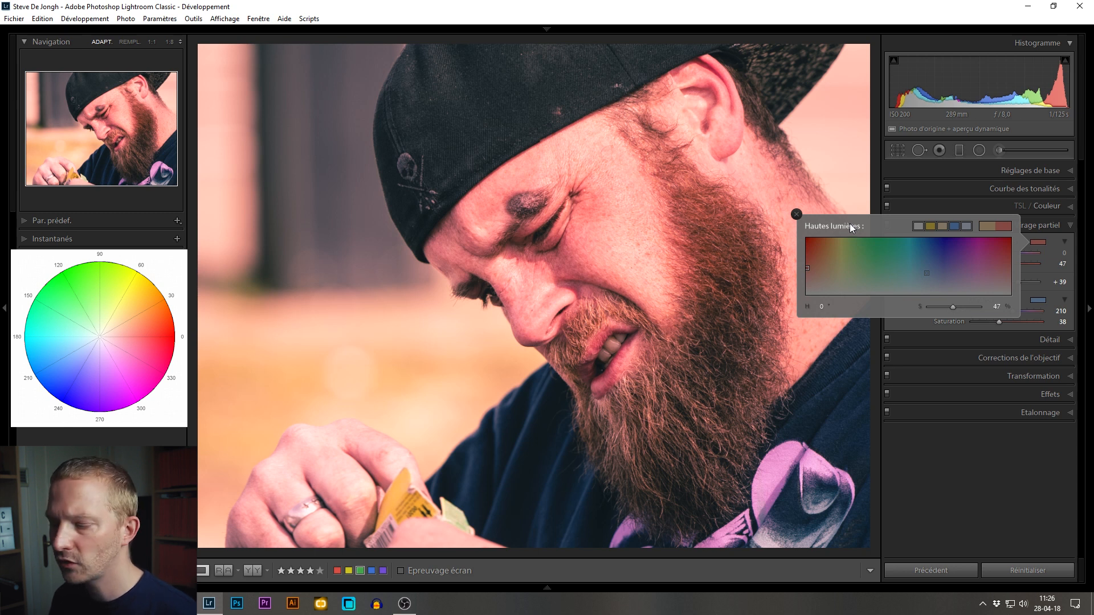
Pick an orange highlight tint with hue 25 and saturation 70% in the highlight colour picker, and close it
left_click(821, 255)
left_click(820, 306)
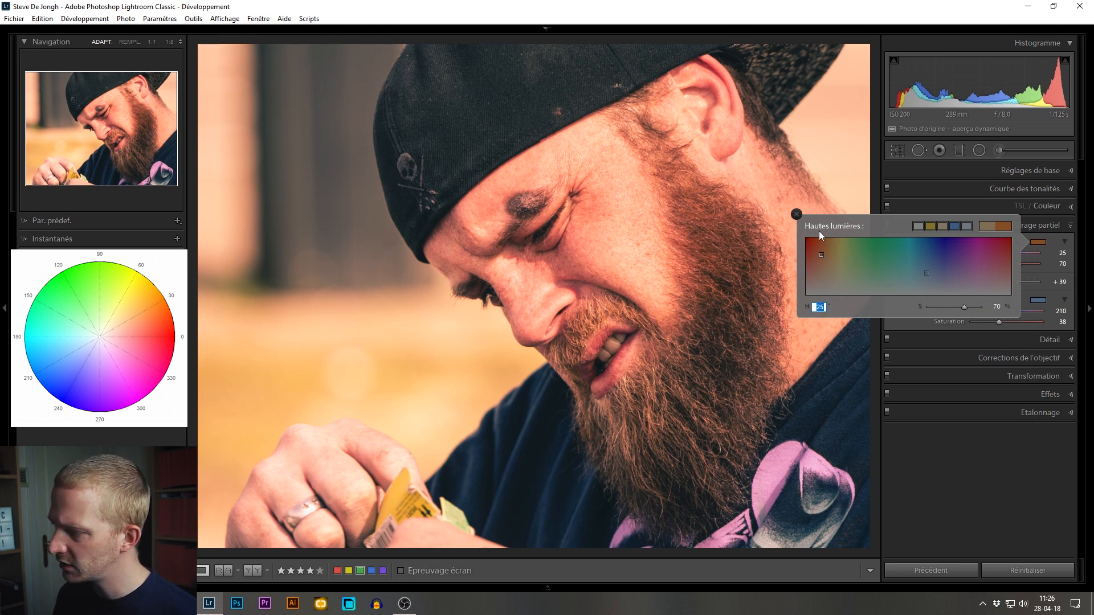
left_click(796, 215)
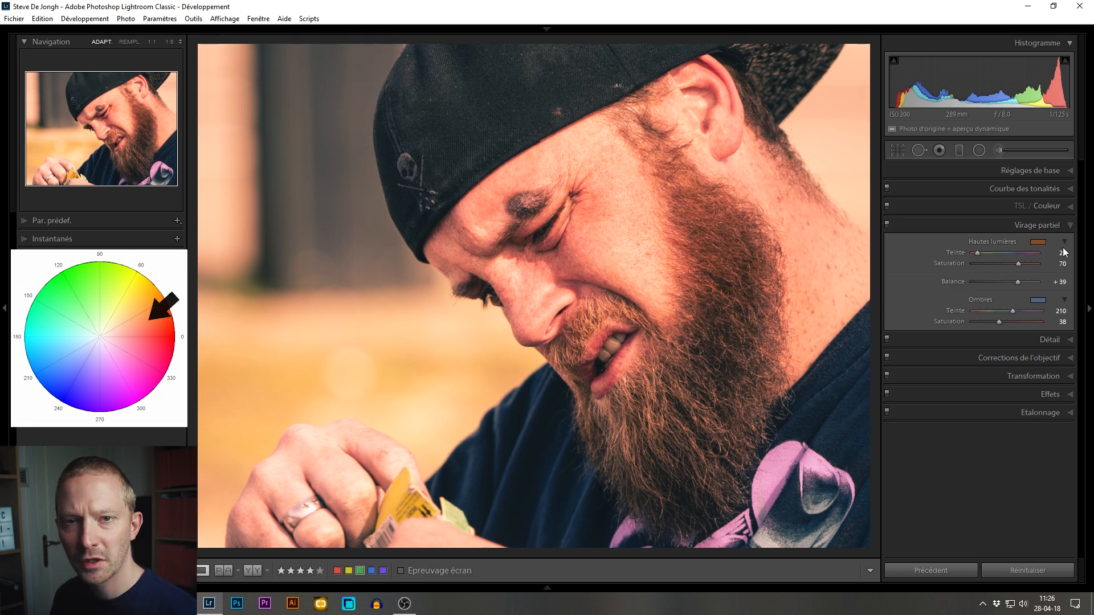
Set the shadow hue to 205, the complementary colour of the orange highlights
left_click(1062, 253)
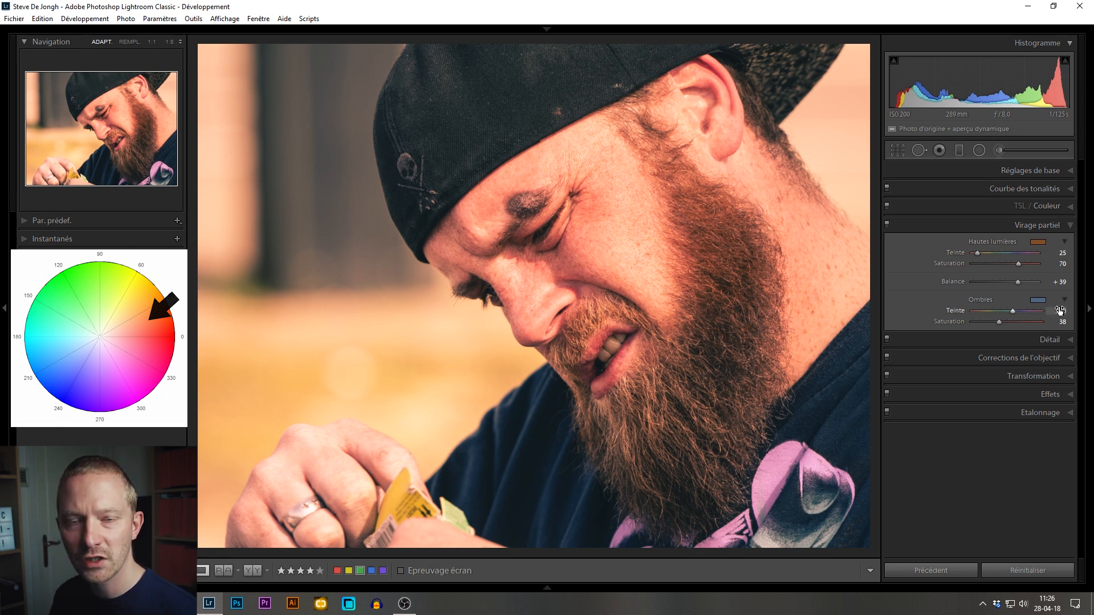
left_click(1059, 310)
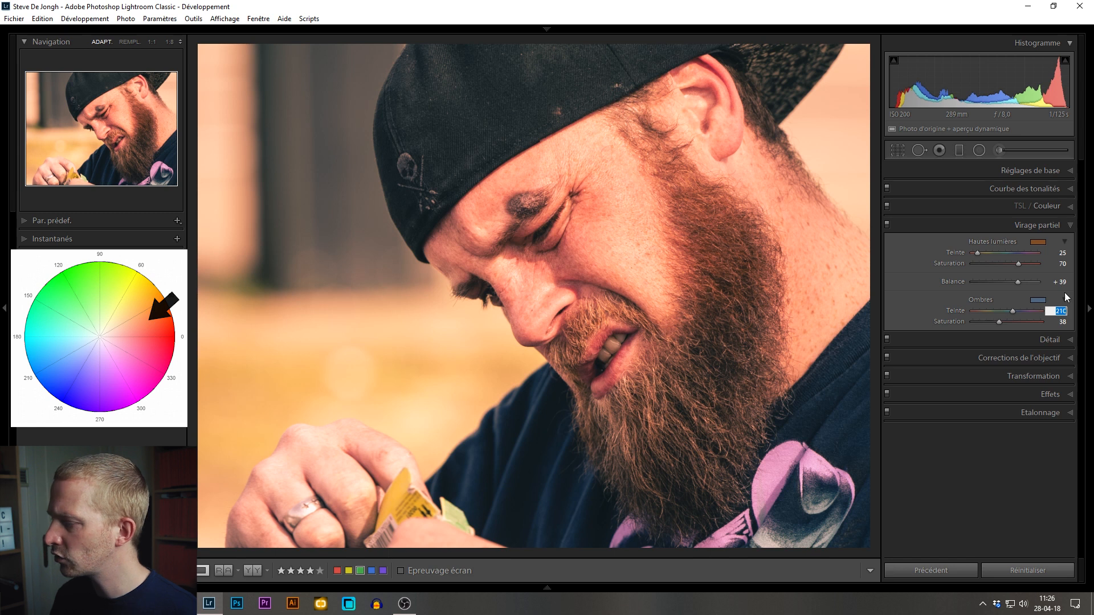
type("205")
key("Return")
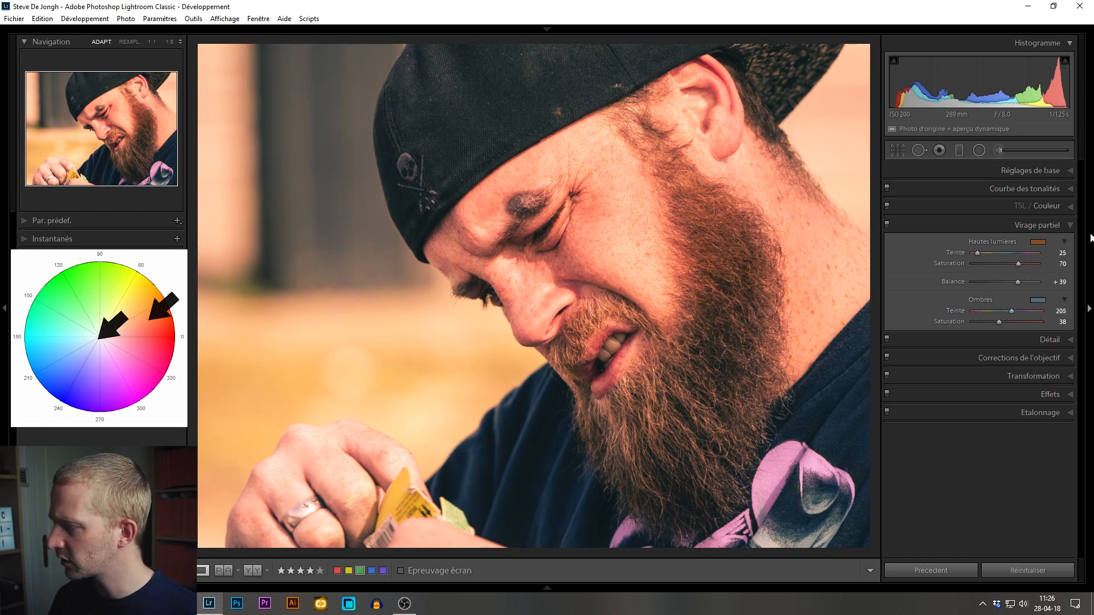
Try highlight and shadow saturations of 100, and reduce them to 58 for the highlights and 55 for the shadows
left_click_drag(1054, 273, 1058, 273)
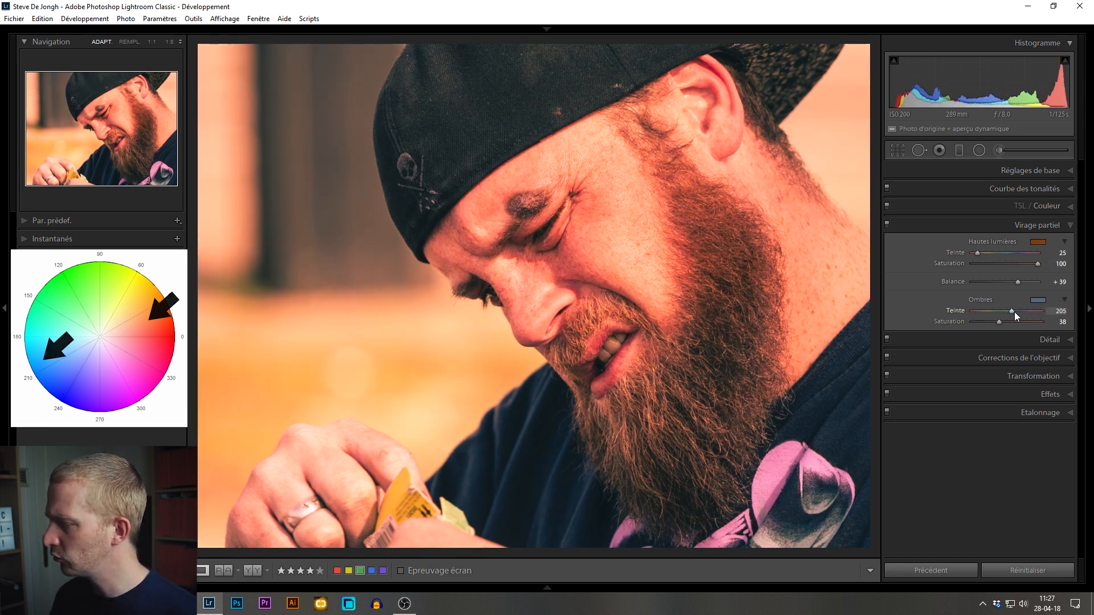
left_click_drag(1006, 323, 1048, 322)
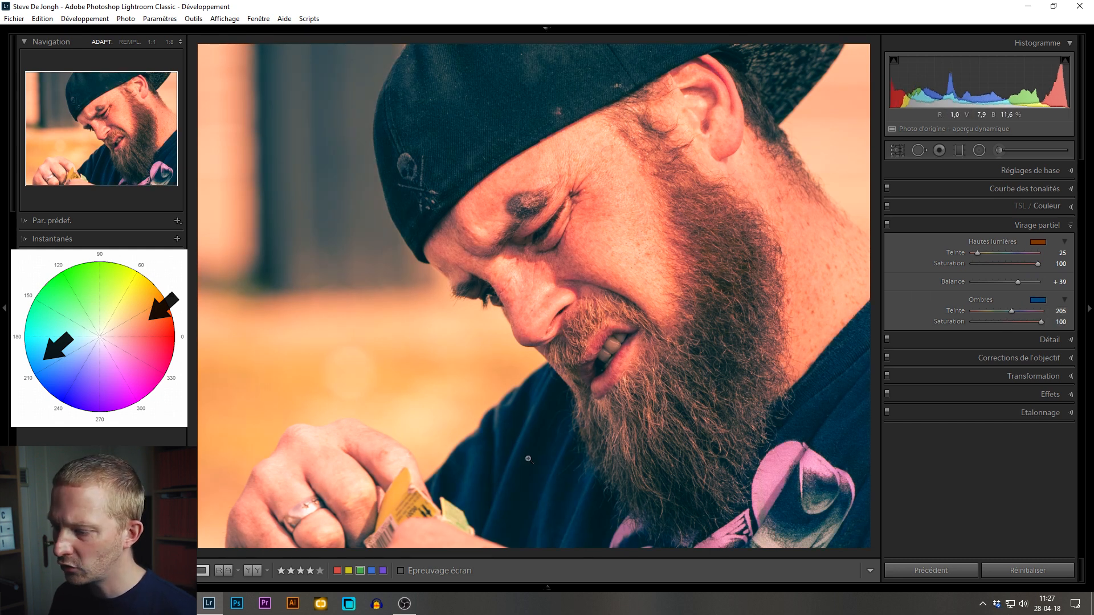
left_click(1000, 267)
left_click_drag(999, 268, 1008, 268)
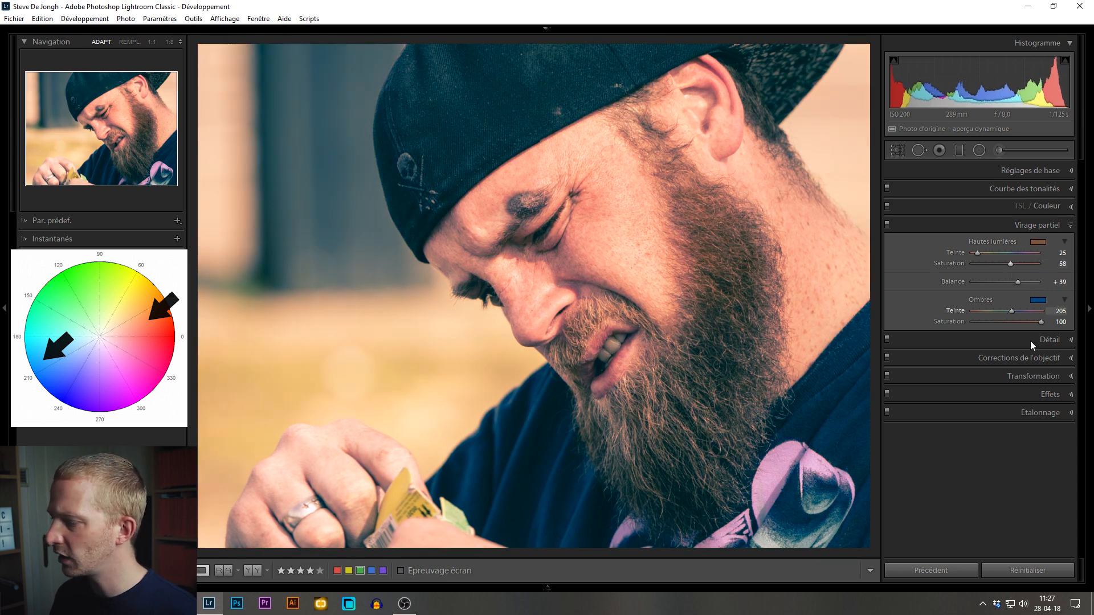
left_click_drag(1039, 322, 1010, 322)
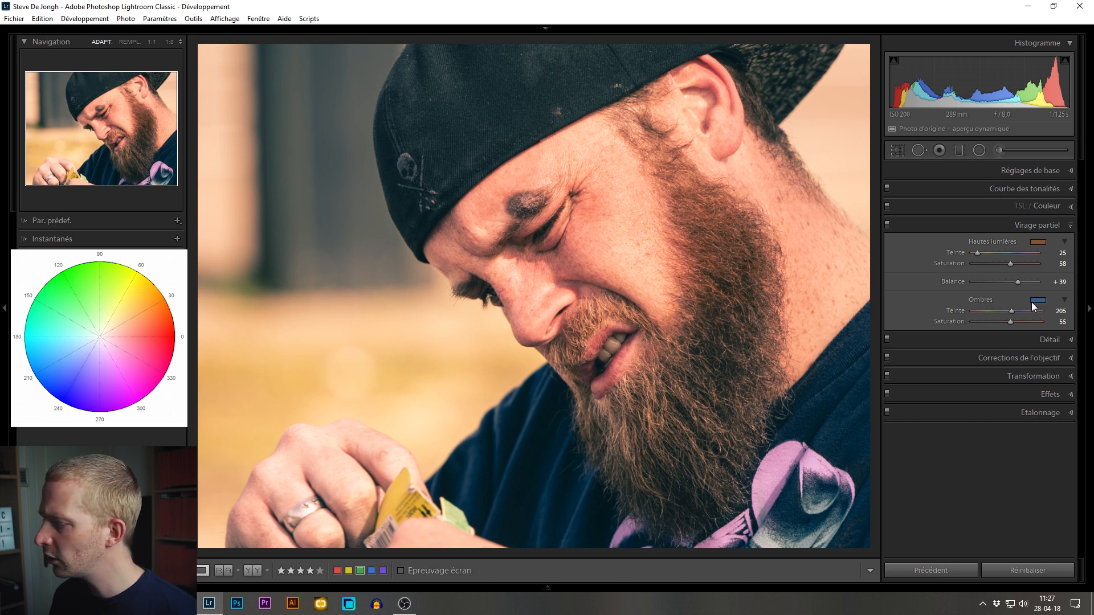
Pick a purple highlight tint with hue 297 and saturation 63%, and set the complementary shadow hue to 117
left_click(1038, 241)
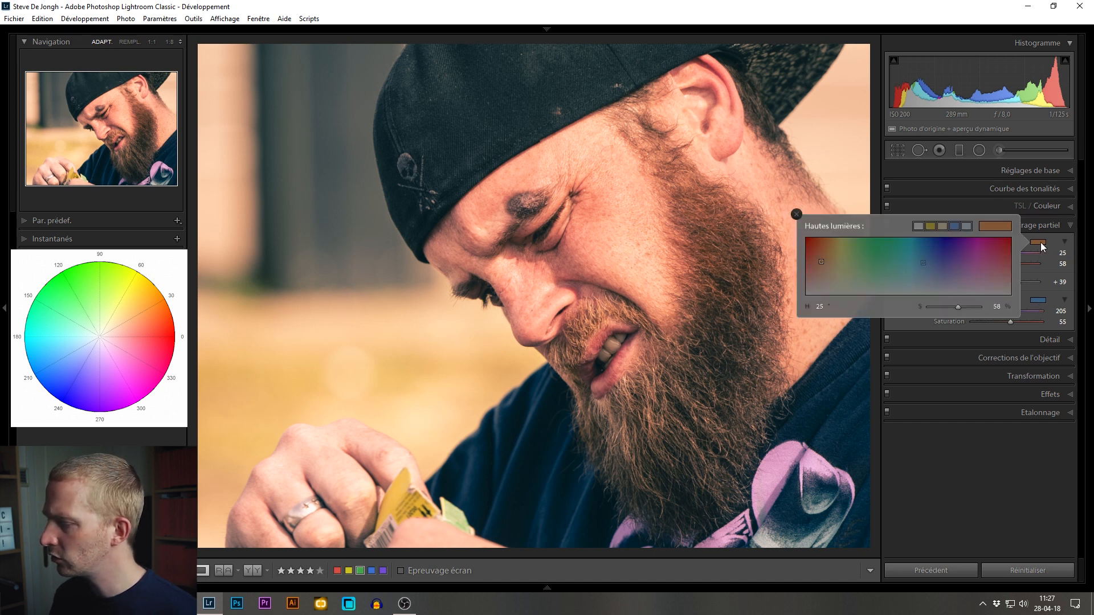
left_click_drag(987, 251, 975, 259)
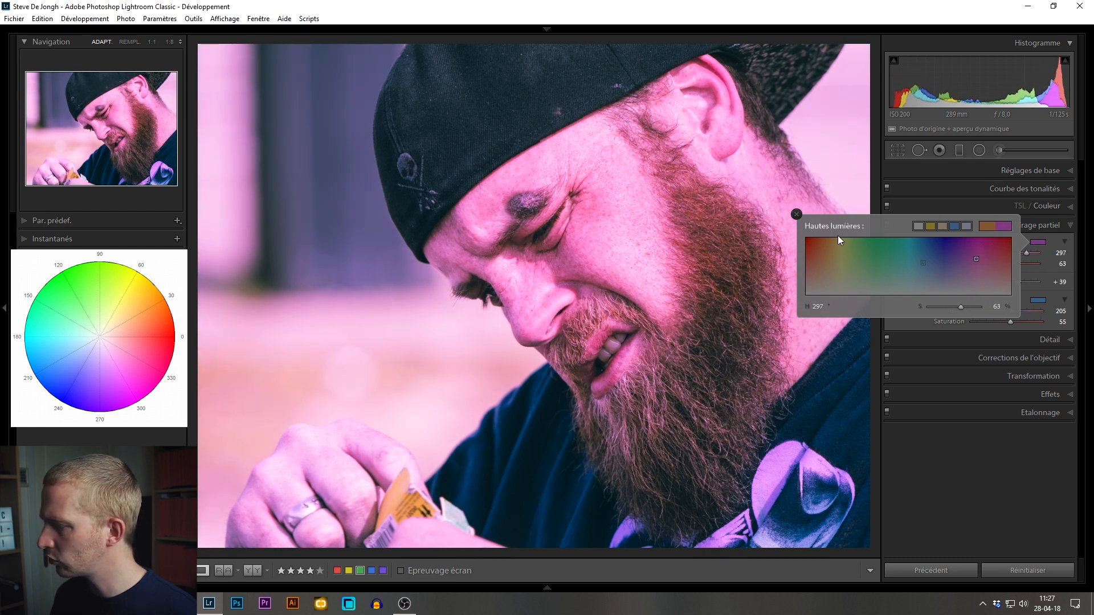
left_click(797, 214)
left_click(1059, 311)
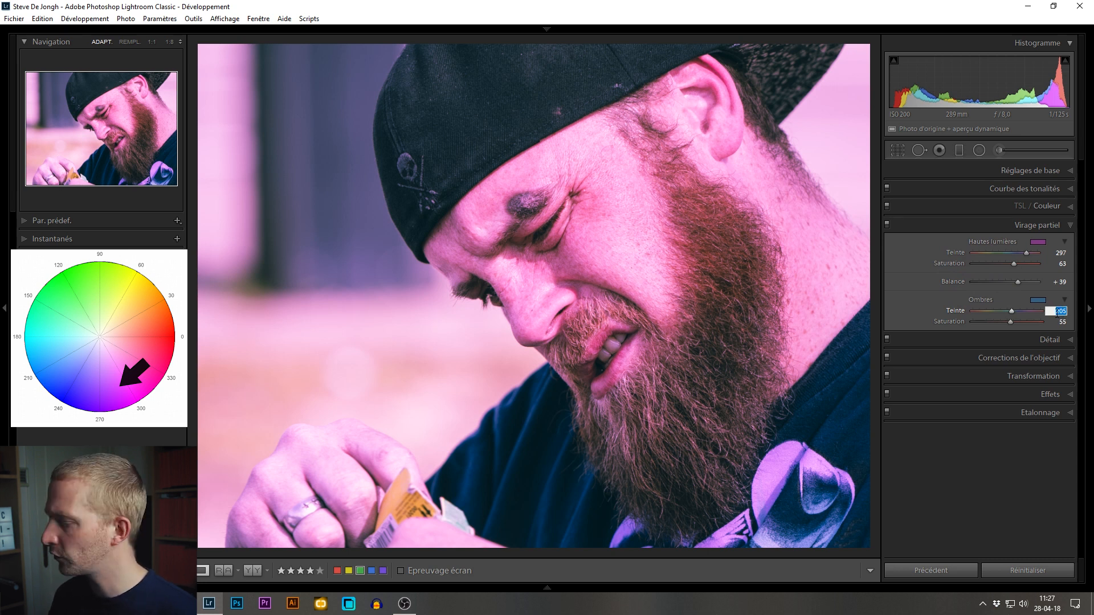
type("117")
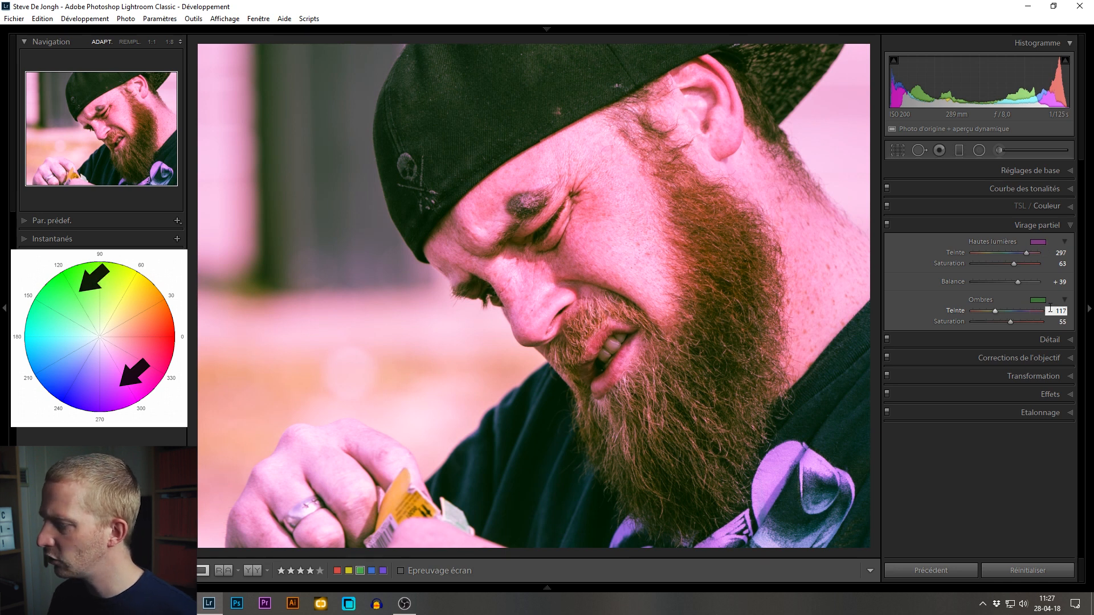
Set the balance to -9 and both saturations to 32, and compare the photo with split toning off and on
left_click_drag(1018, 282, 991, 271)
left_click_drag(1009, 322, 995, 324)
left_click_drag(992, 264, 993, 268)
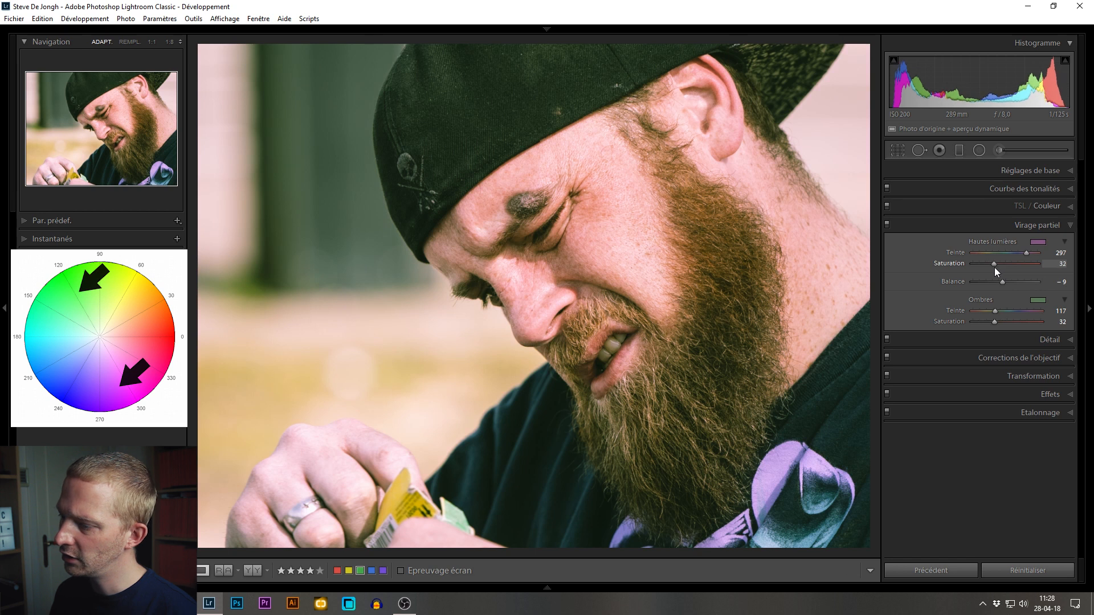
left_click(887, 224)
left_click(888, 224)
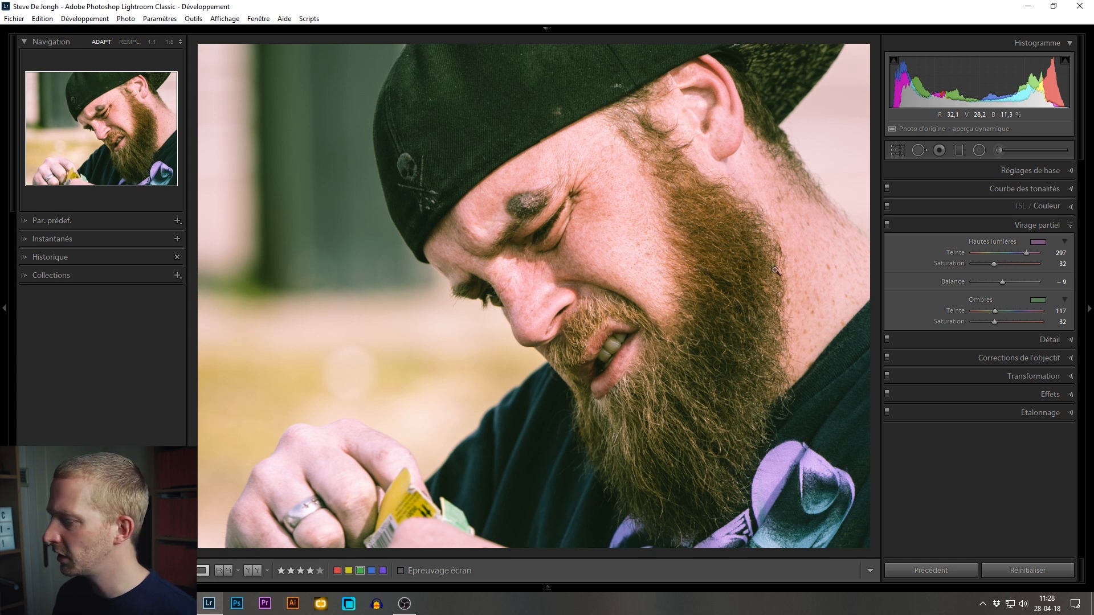
Sample violet tints in the highlight colour picker, ending on hue 269 and saturation 64%
left_click(1037, 243)
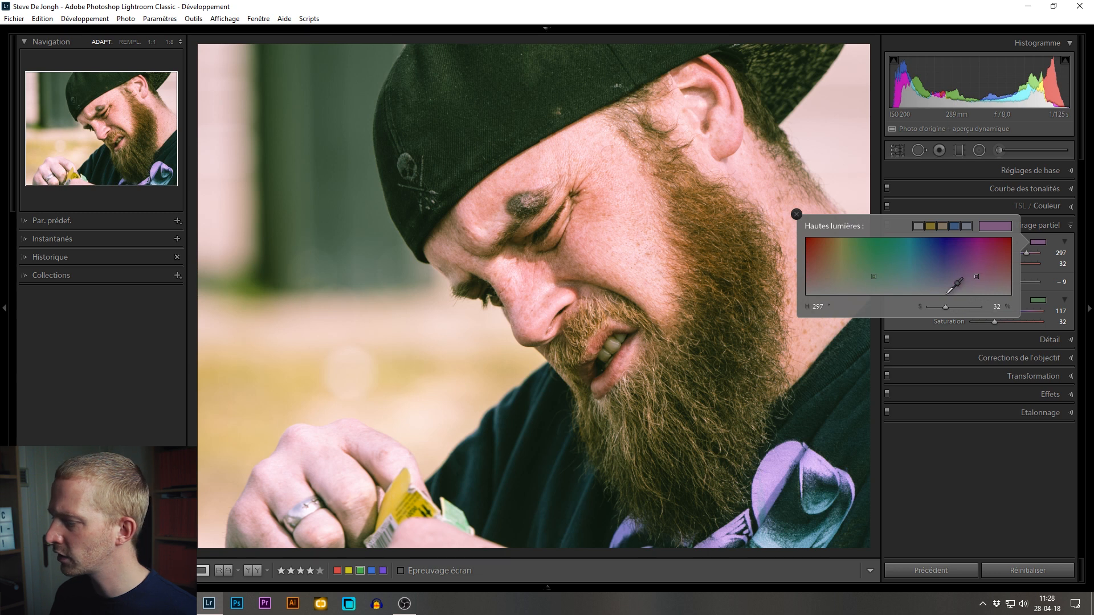
mouse_move(949, 306)
left_mouse_down()
mouse_move(958, 306)
mouse_move(928, 305)
mouse_move(975, 306)
mouse_move(950, 307)
left_mouse_up()
mouse_move(963, 256)
left_mouse_down()
mouse_move(980, 251)
mouse_move(941, 261)
mouse_move(971, 255)
mouse_move(963, 261)
left_mouse_up()
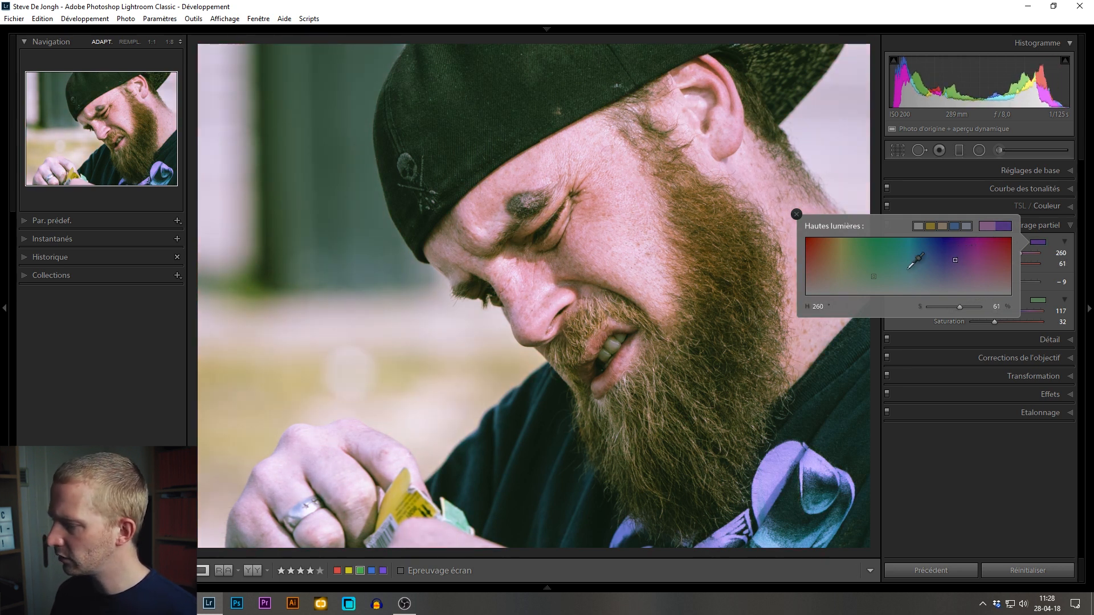
mouse_move(956, 260)
left_mouse_down()
mouse_move(1007, 256)
mouse_move(807, 268)
mouse_move(810, 257)
mouse_move(960, 258)
left_mouse_up()
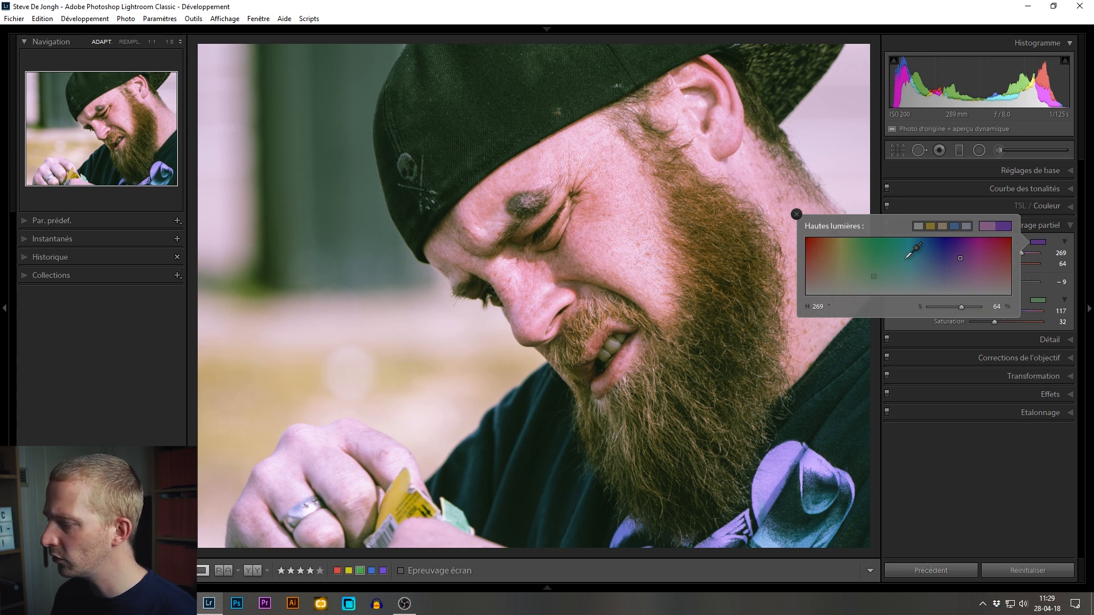
Slide the colour spectrum inside the highlight picker back and forth to show how its hue range can be shifted
left_click_drag(918, 258, 847, 260, "alt")
left_click_drag(930, 266, 889, 269)
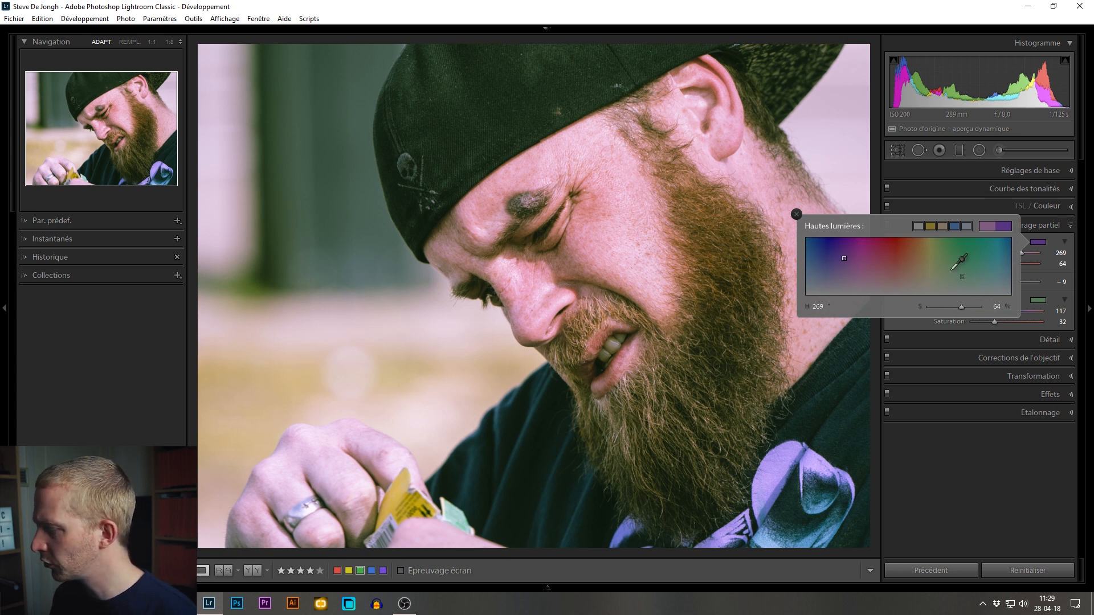
mouse_move(880, 275)
left_mouse_down()
mouse_move(986, 274)
mouse_move(855, 288)
mouse_move(884, 287)
mouse_move(878, 265)
left_mouse_up()
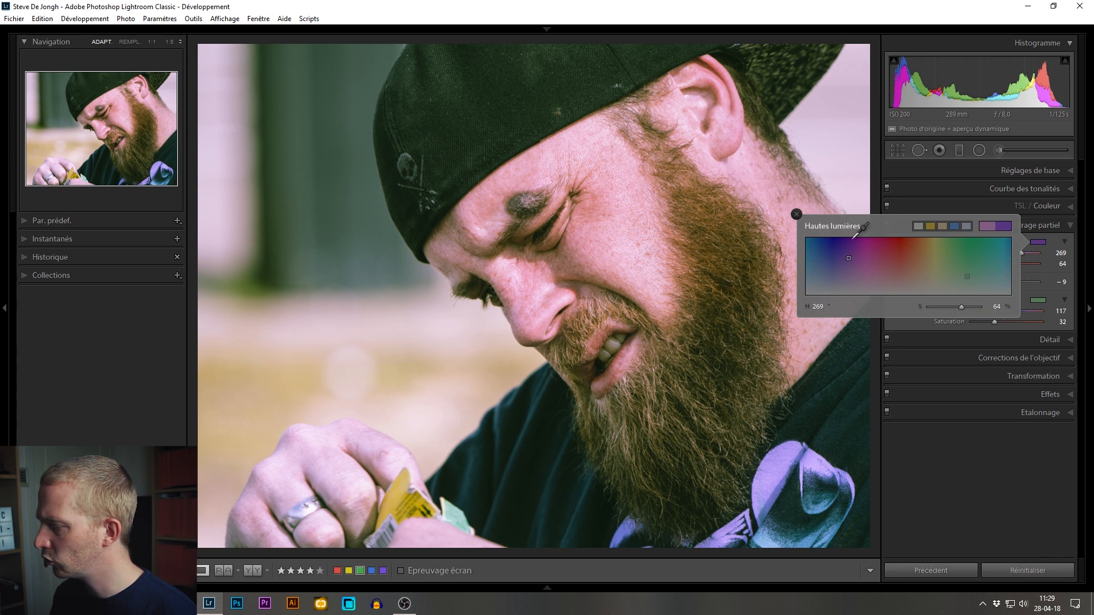
left_click_drag(881, 264, 972, 276)
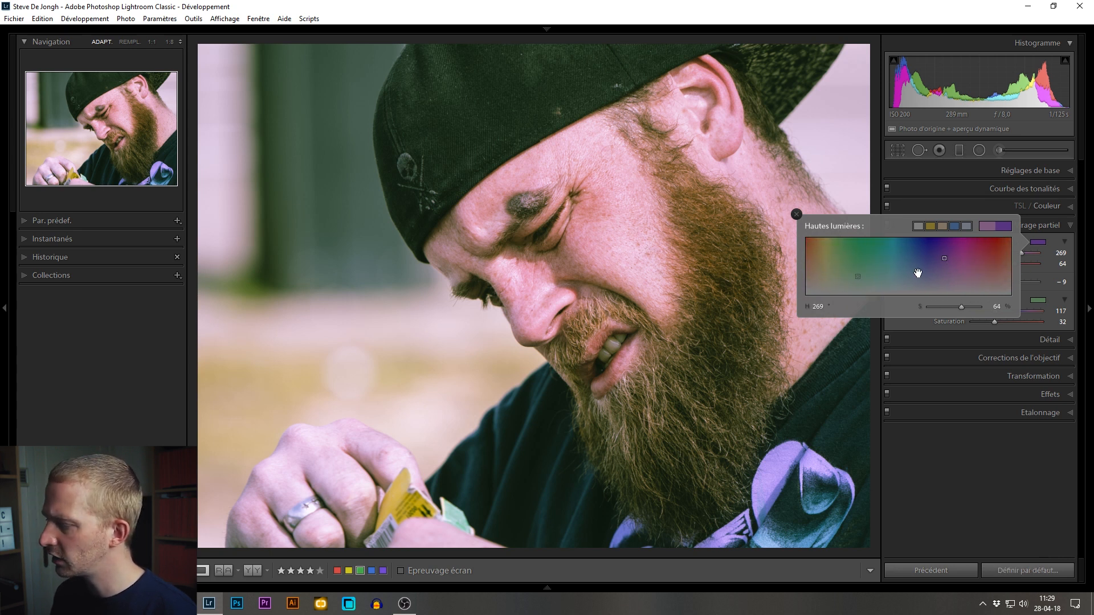
left_click_drag(896, 273, 904, 271)
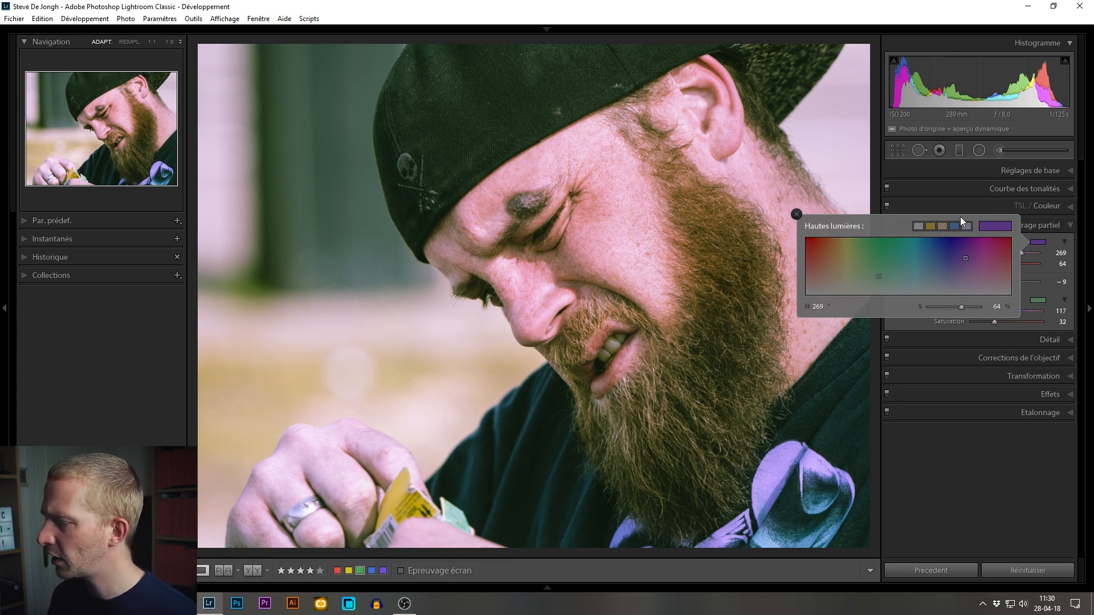
Try the grey, blue, pale blue and sand preset swatches as the highlight tint
left_click(919, 226)
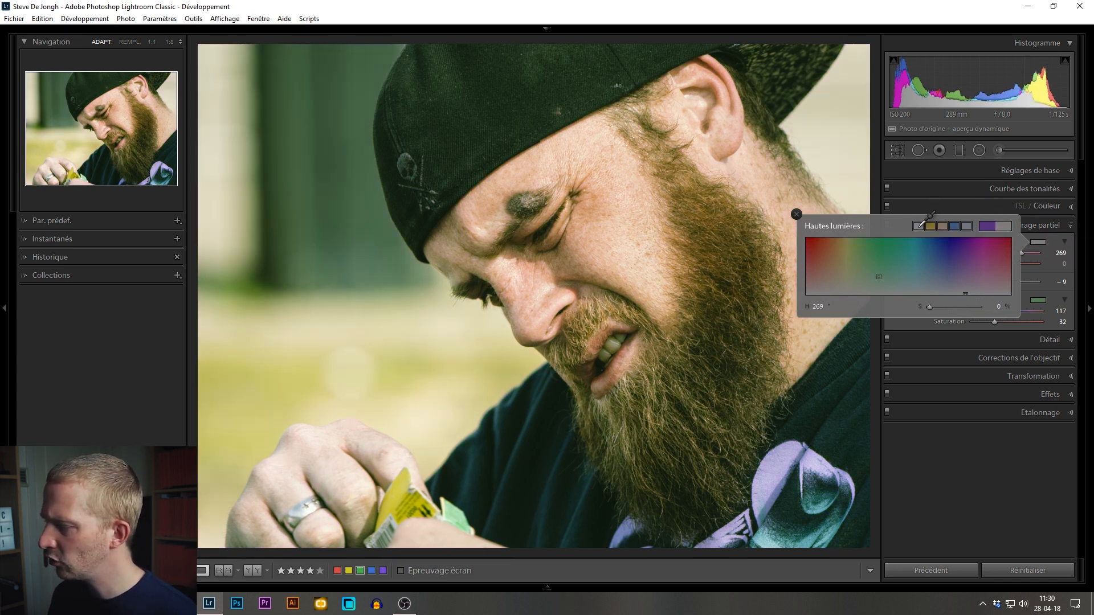
left_click(954, 225)
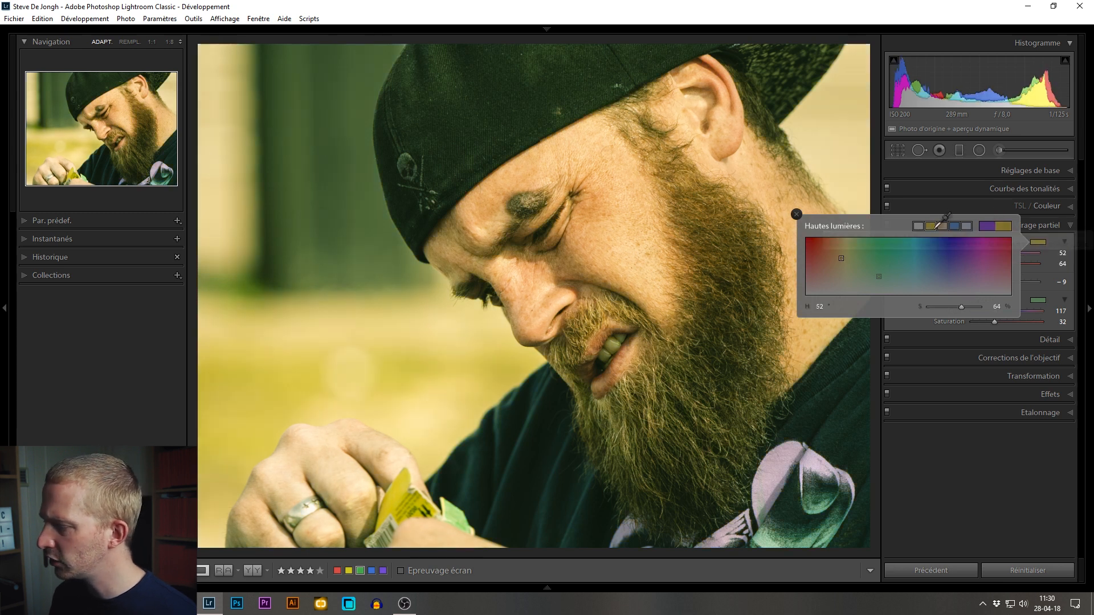
left_click(967, 226)
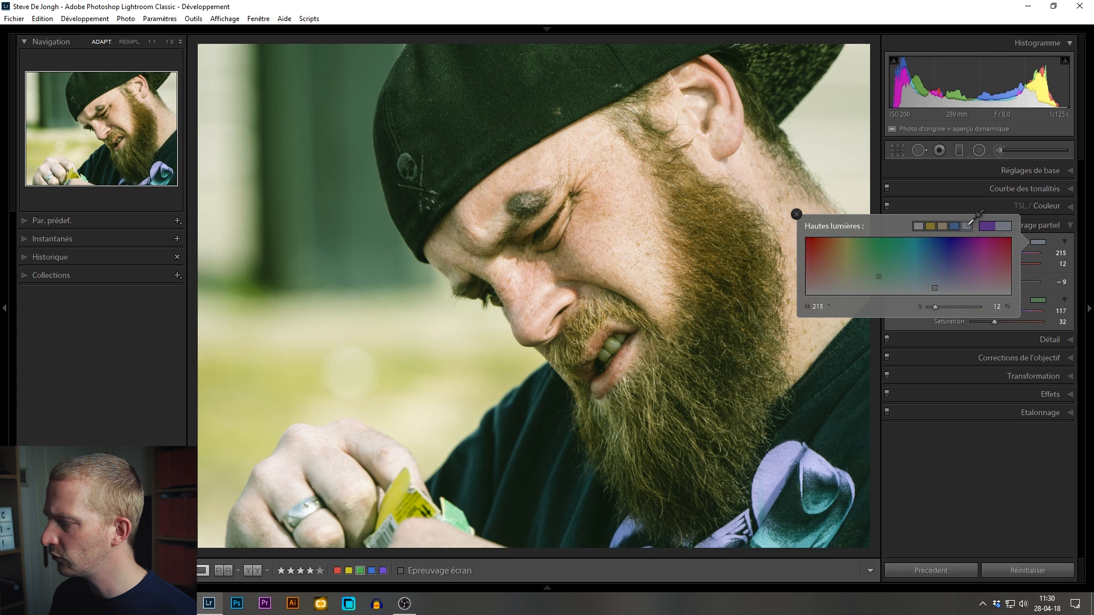
left_click(942, 226)
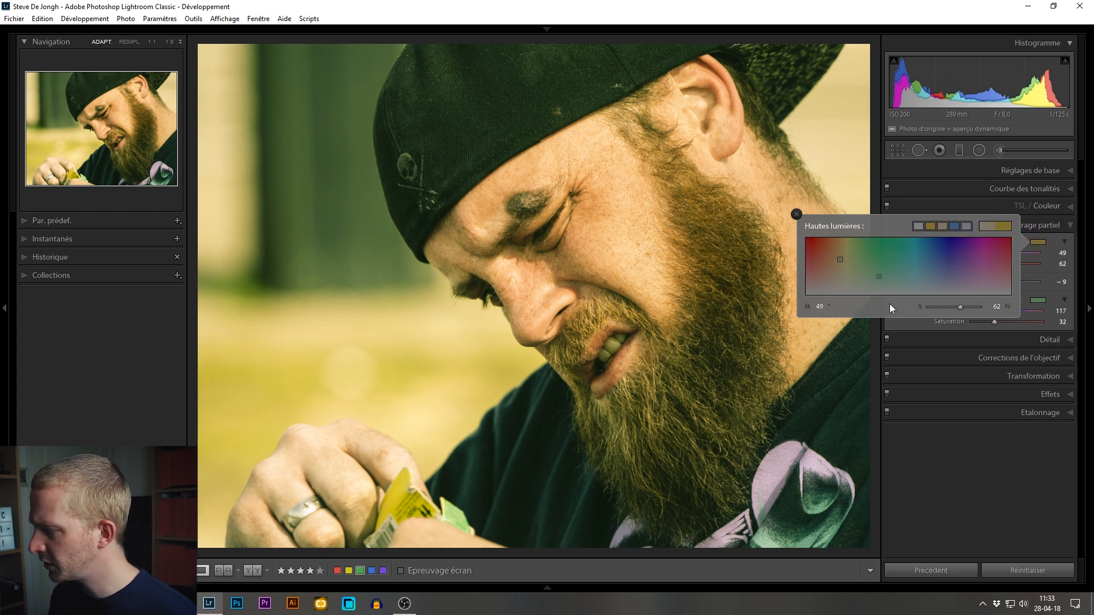
Pick a purple highlight tint with hue 295 and saturation 72%, and store it in the second preset swatch
left_click(982, 256)
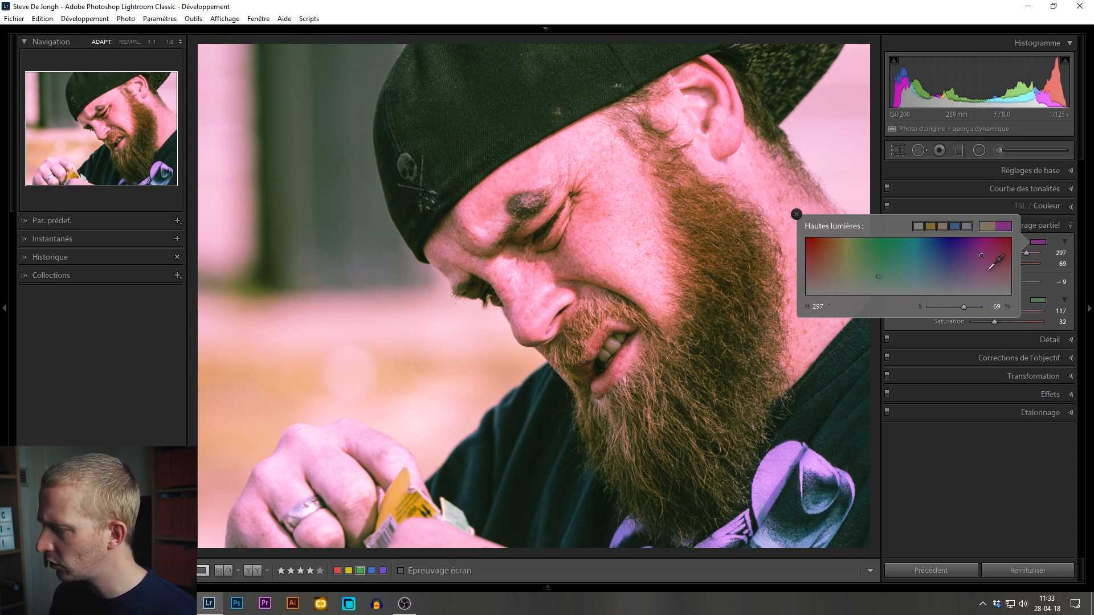
left_click(987, 256)
left_click_drag(985, 256, 980, 254)
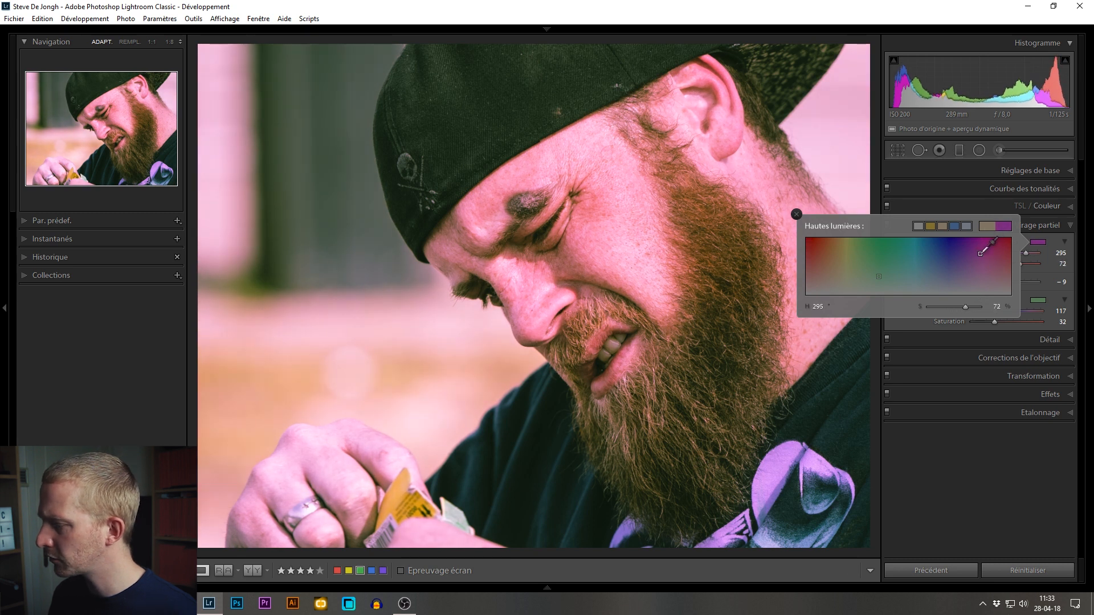
left_click(930, 226)
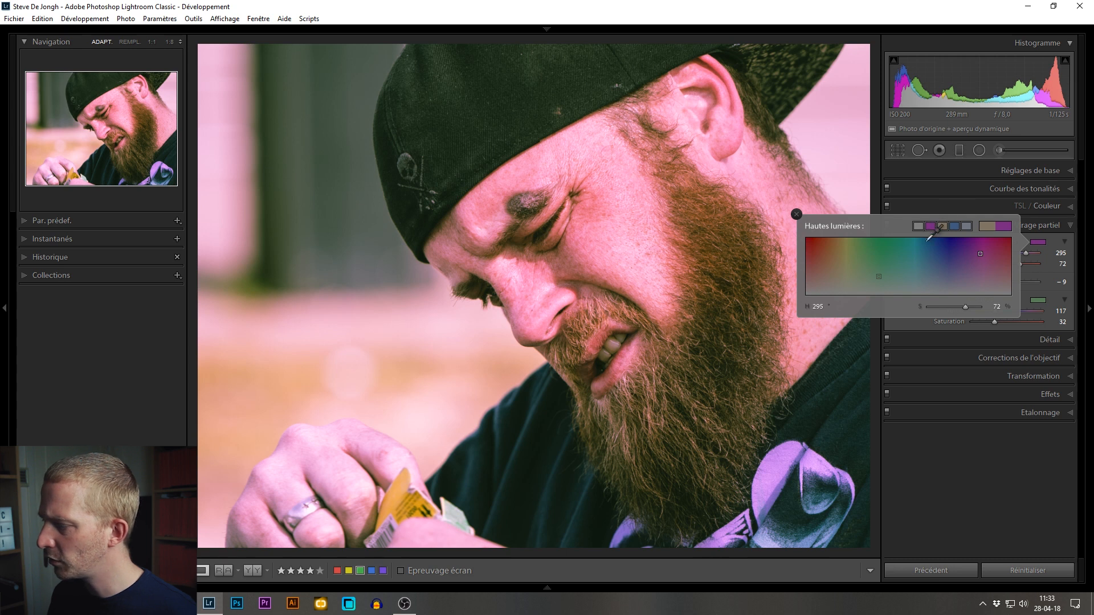
Choose a yellow-orange highlight tint with hue 39 and saturation 55%, and close the colour picker
left_click(835, 265)
left_click(834, 263)
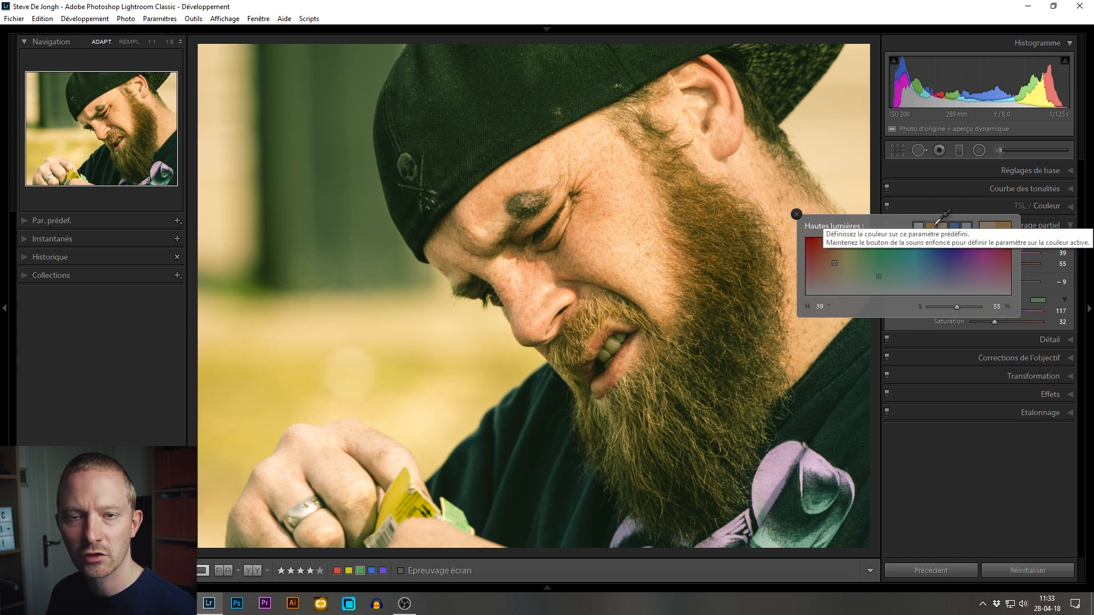
left_click(797, 214)
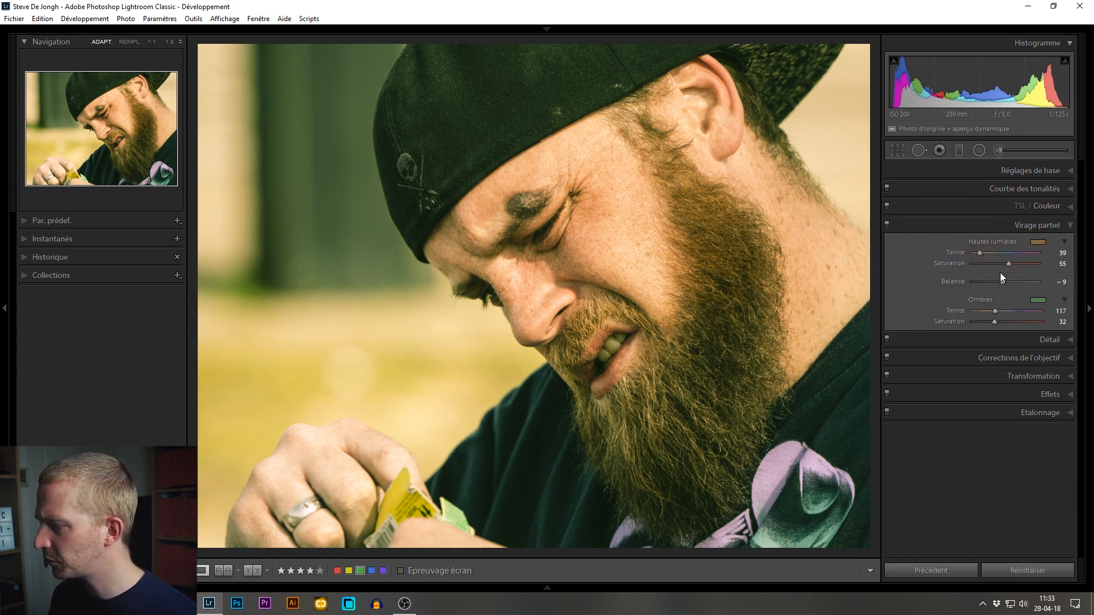
Reset the highlight, balance and shadow settings of the split toning to zero
double_click(993, 241)
double_click(943, 284)
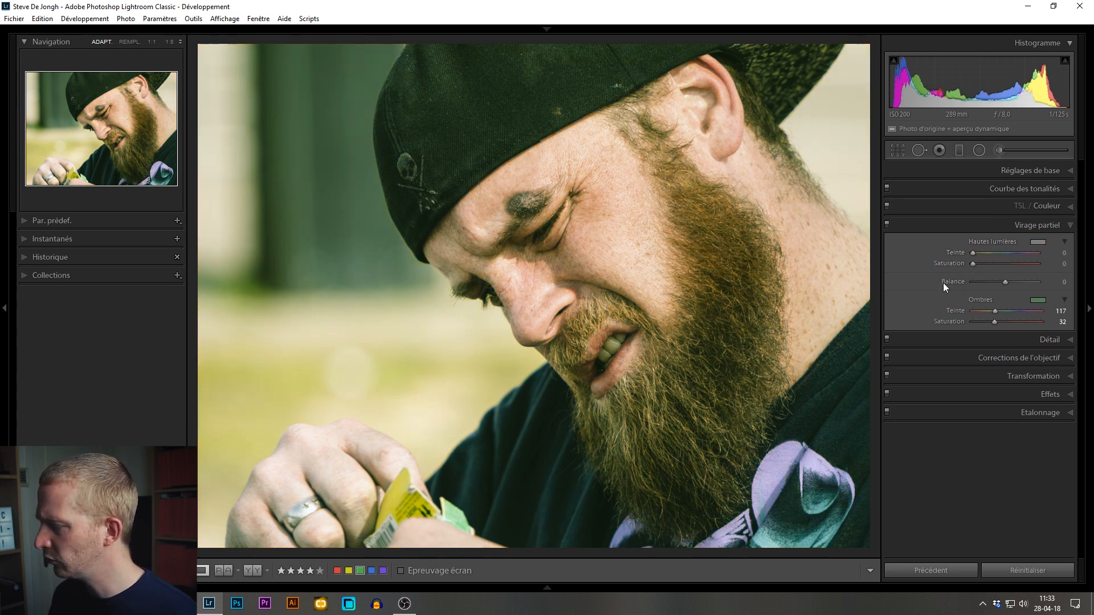
double_click(980, 299)
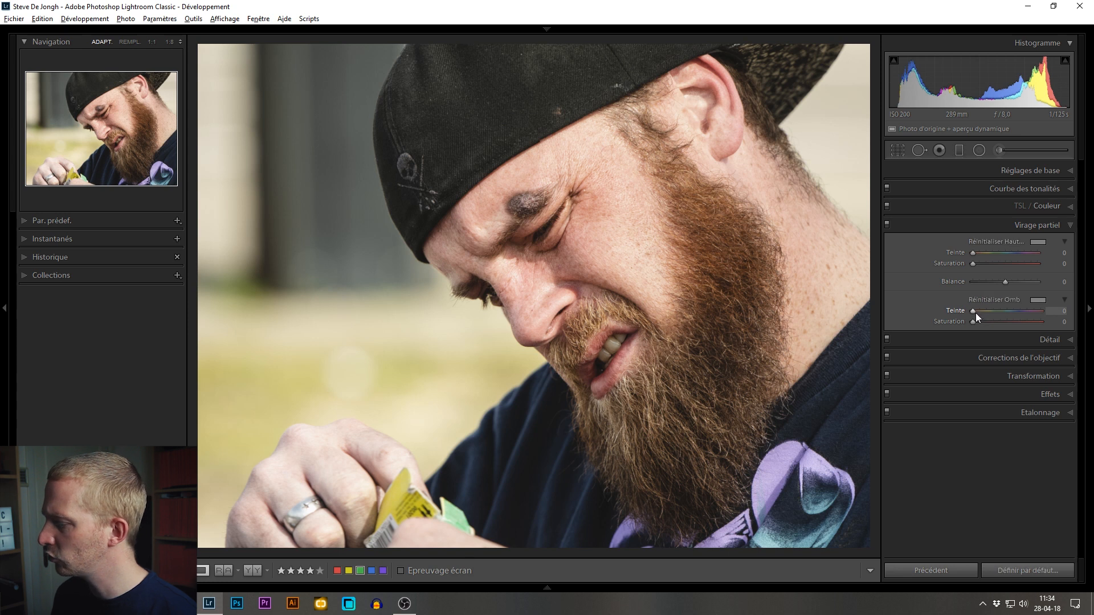
Set the shadow hue to 177, and use the full-saturation preview to set the highlight hue to 54 and balance to +37
left_click_drag(973, 312, 1007, 314)
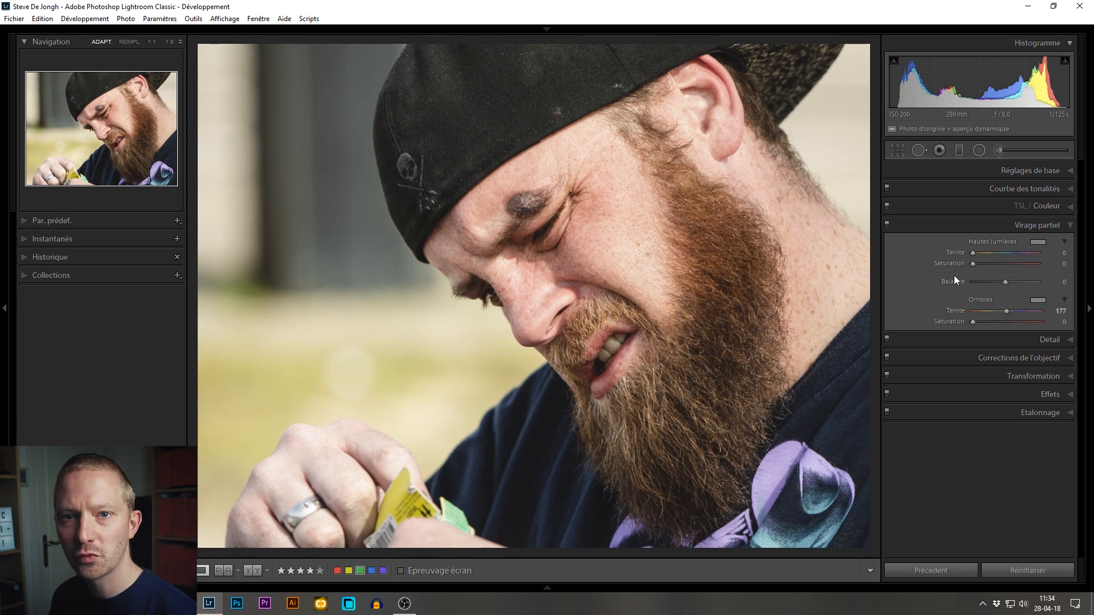
key("alt")
left_click_drag(977, 253, 1013, 278)
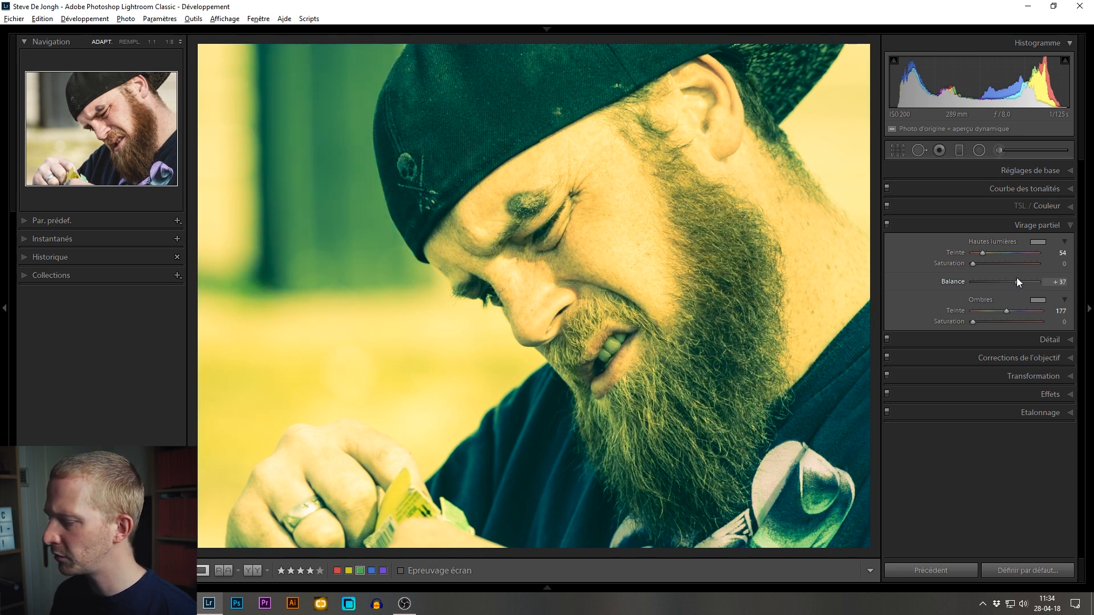
left_click_drag(1016, 279, 1017, 279)
Set the shadow saturation to 43 and highlight saturation to 25, and compare the photo with split toning off and on
left_click_drag(973, 321, 1003, 318)
left_click_drag(969, 274, 989, 273)
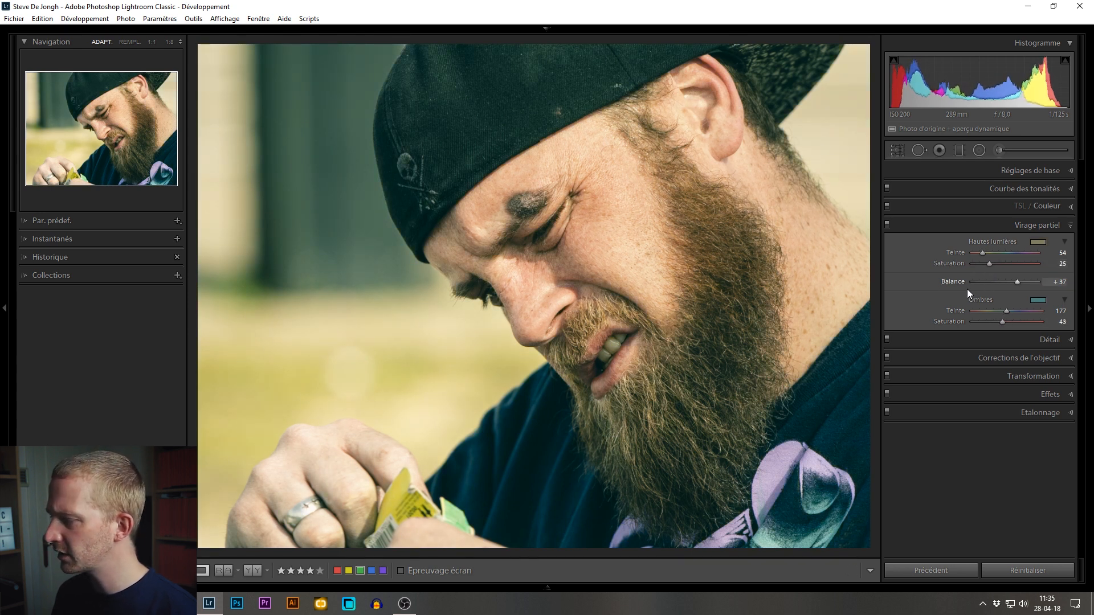
left_click(887, 224)
left_click(886, 224)
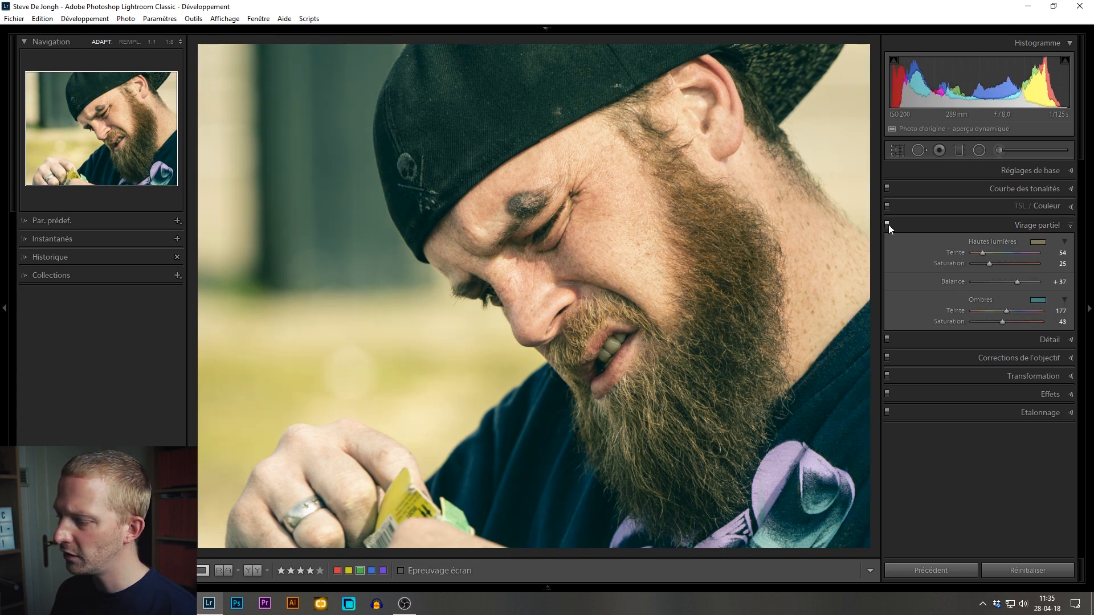
Try a balance of +44, set it to +5 instead, and compare the photo with split toning off and on
left_click_drag(1016, 282, 1019, 282)
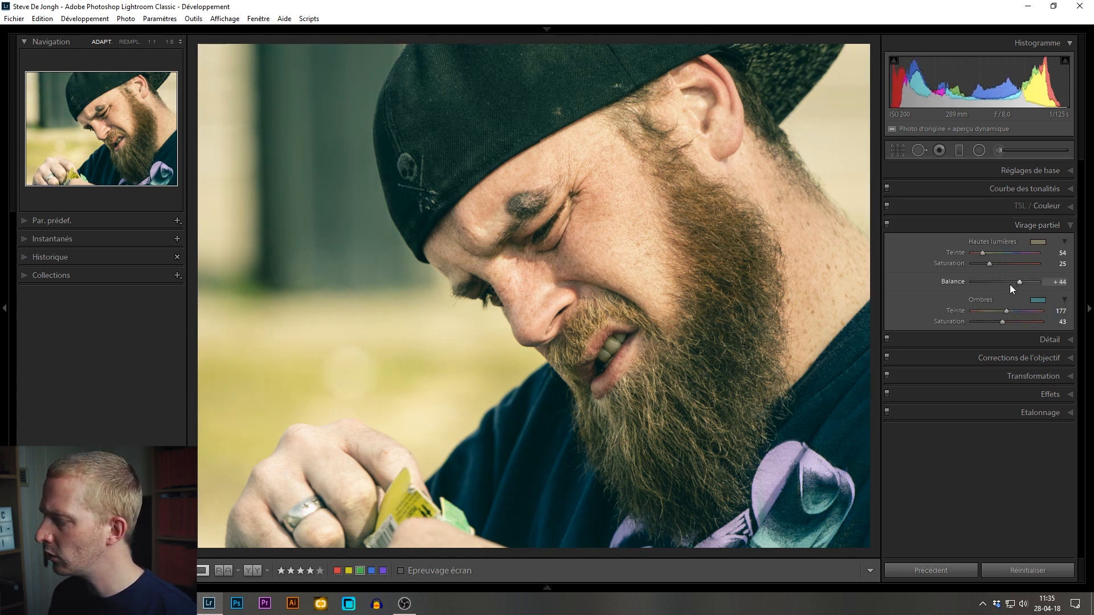
key("alt")
left_click_drag(1019, 282, 1007, 290)
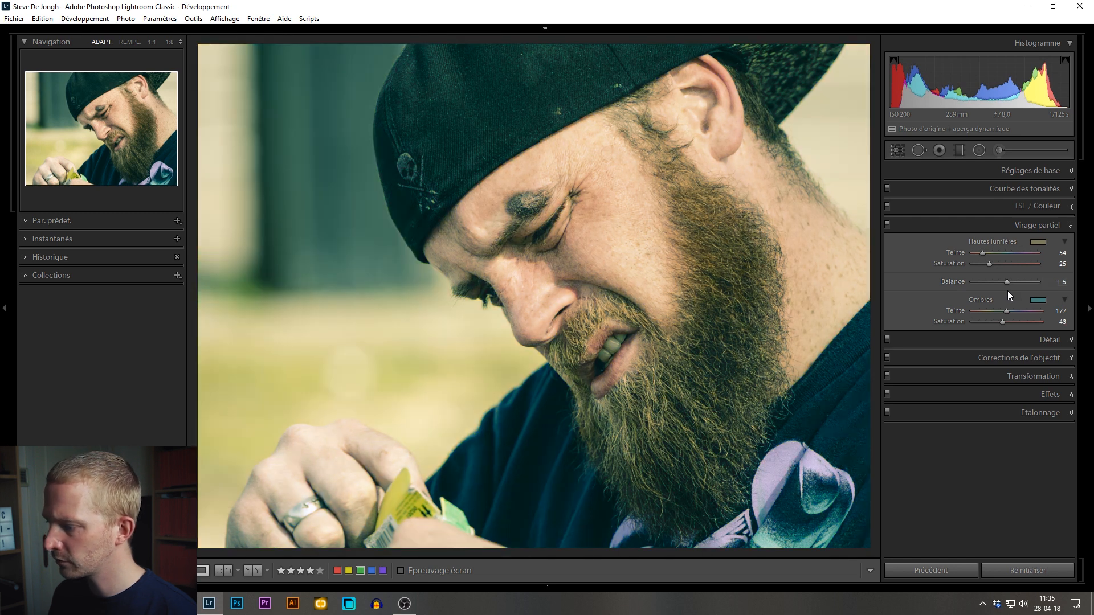
left_click(887, 224)
left_click(886, 225)
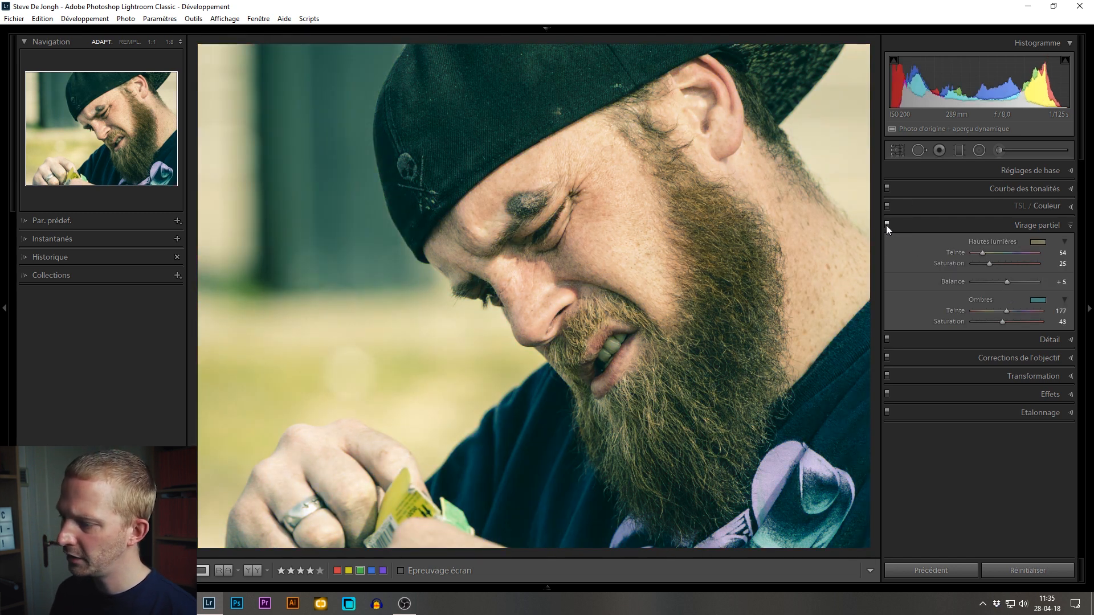